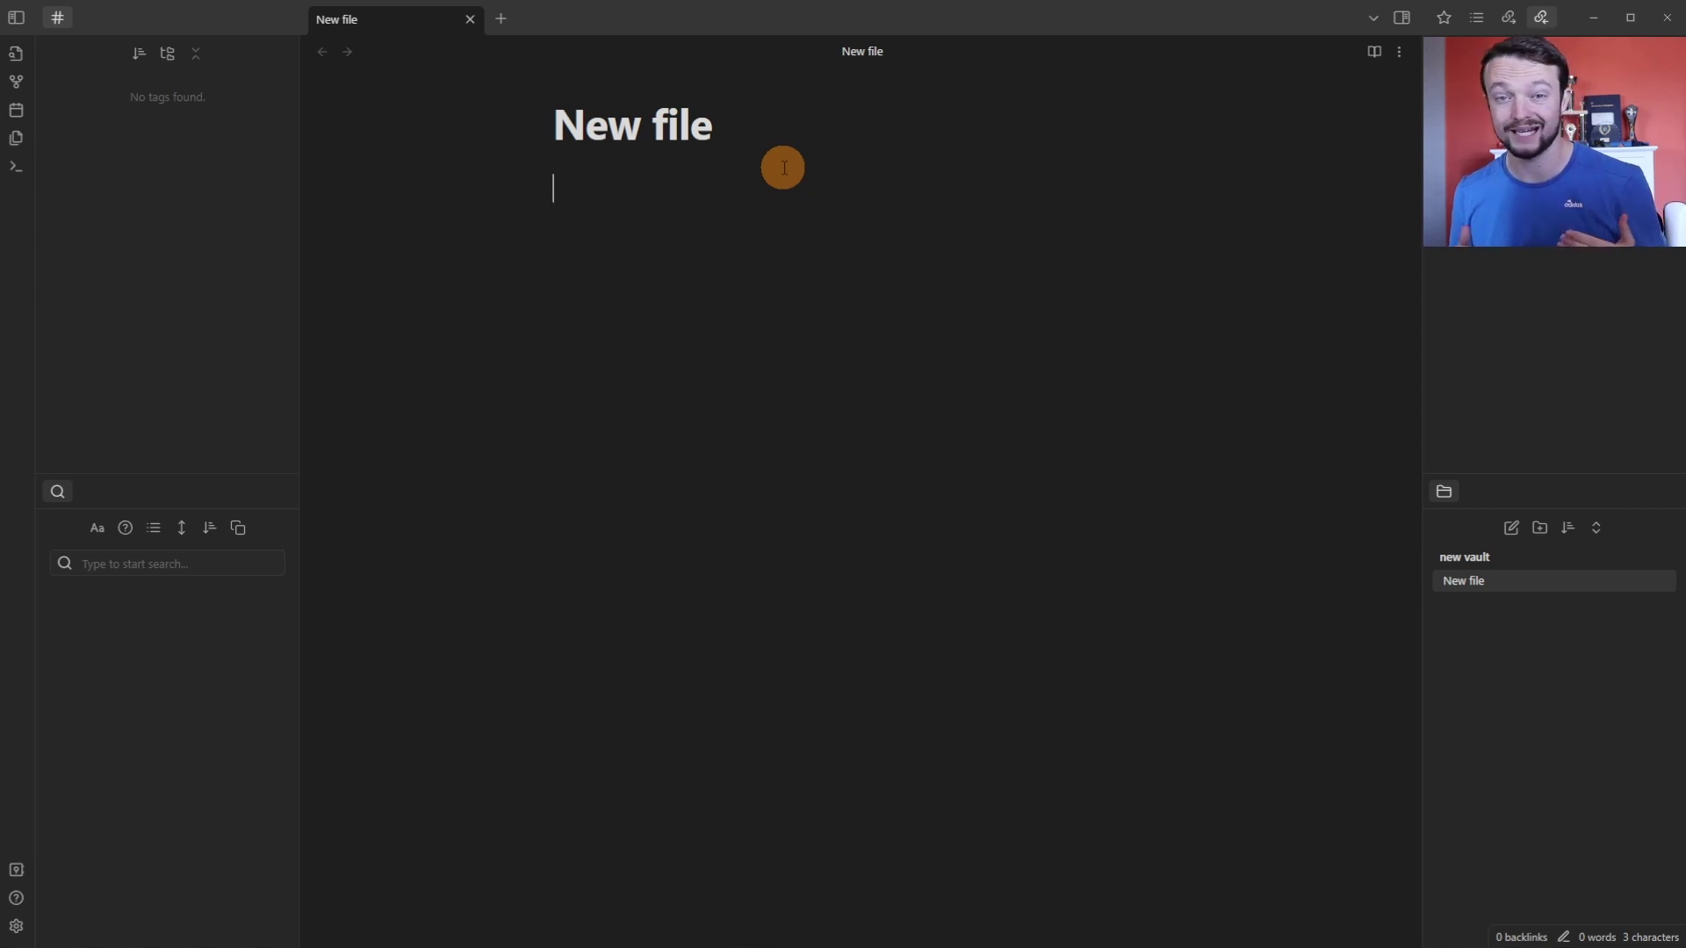
Add the inline tags #tag-1 and #tag/sub-tag to the New file note.
{"action": "type", "text": "#"}
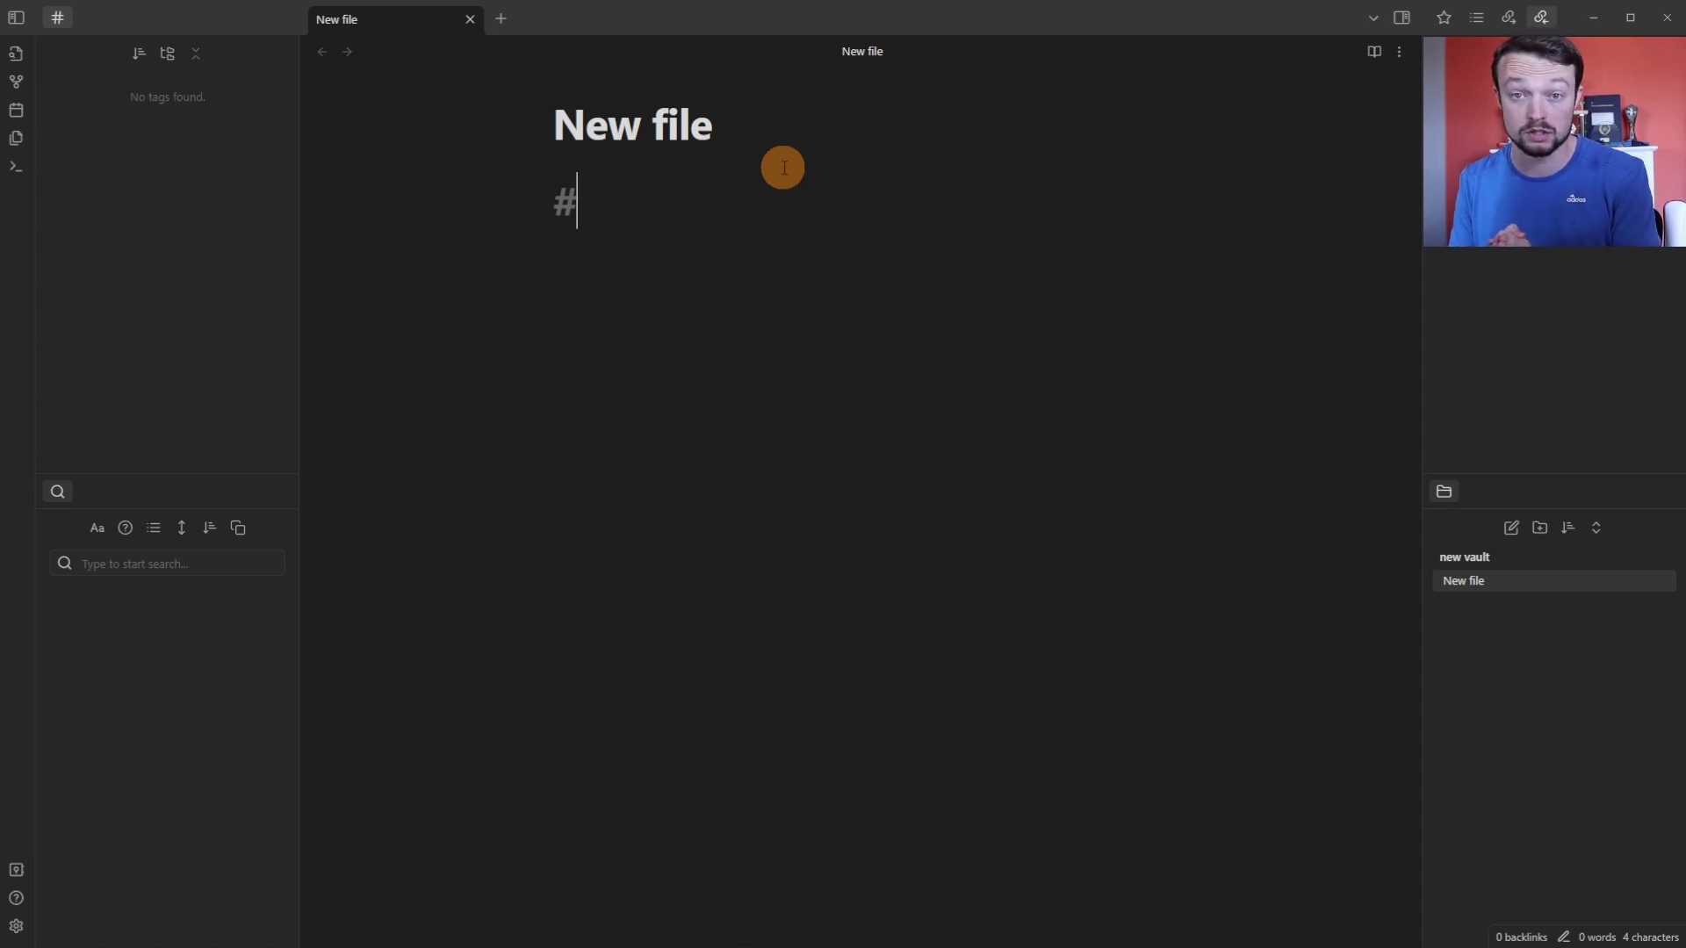
{"action": "type", "text": "tag- 1"}
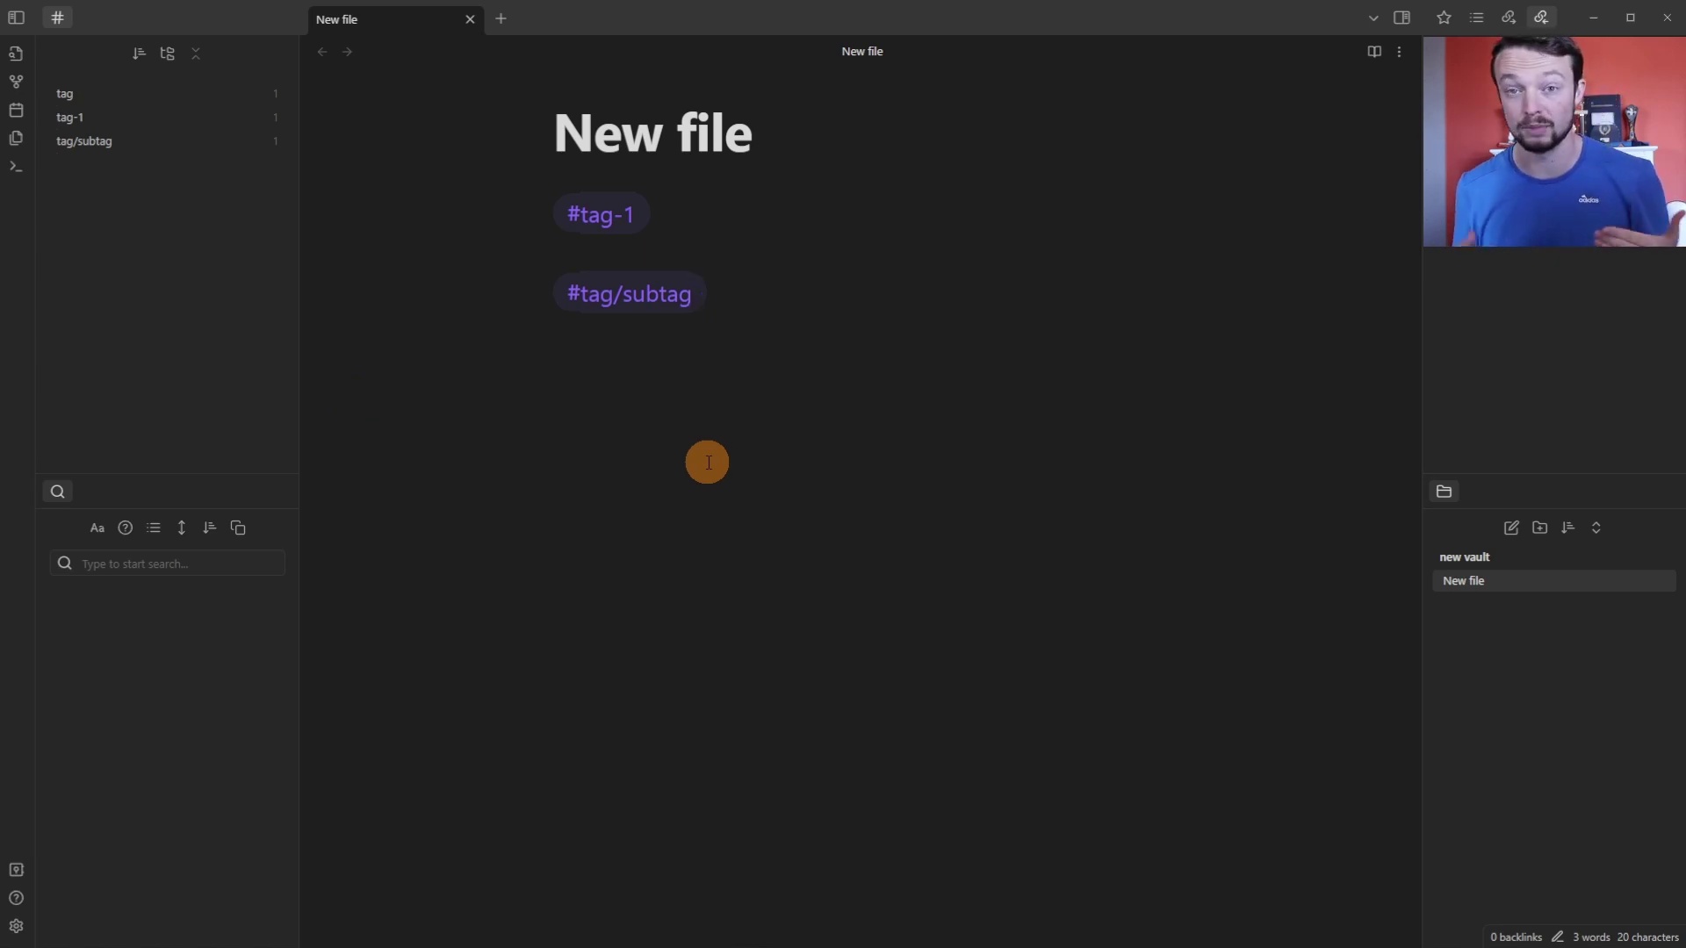
{"action": "left_click", "coordinate": [661, 297]}
{"action": "type", "text": "-"}
Insert an empty line above #tag-1 at the top of the note.
{"action": "key", "text": "ctrl+Home"}
{"action": "key", "text": "Return"}
{"action": "key", "text": "Up"}
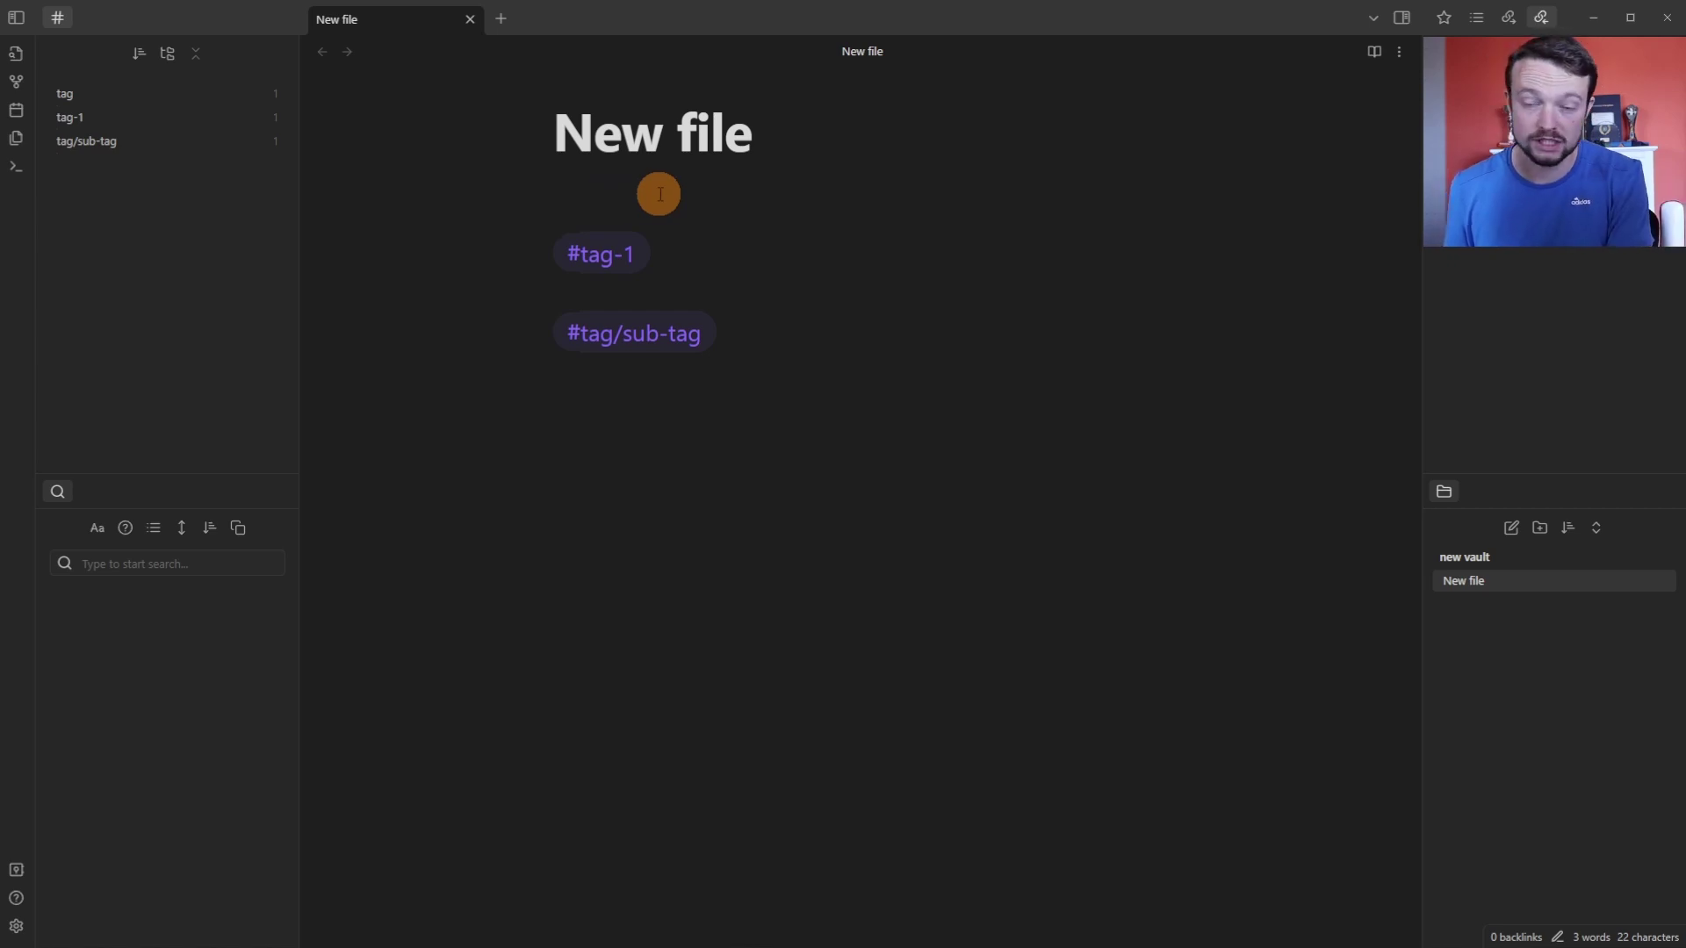
Build a --- frontmatter block whose tags line lists tag, a second-tag, a-thrid-tag.
{"action": "type", "text": "---"}
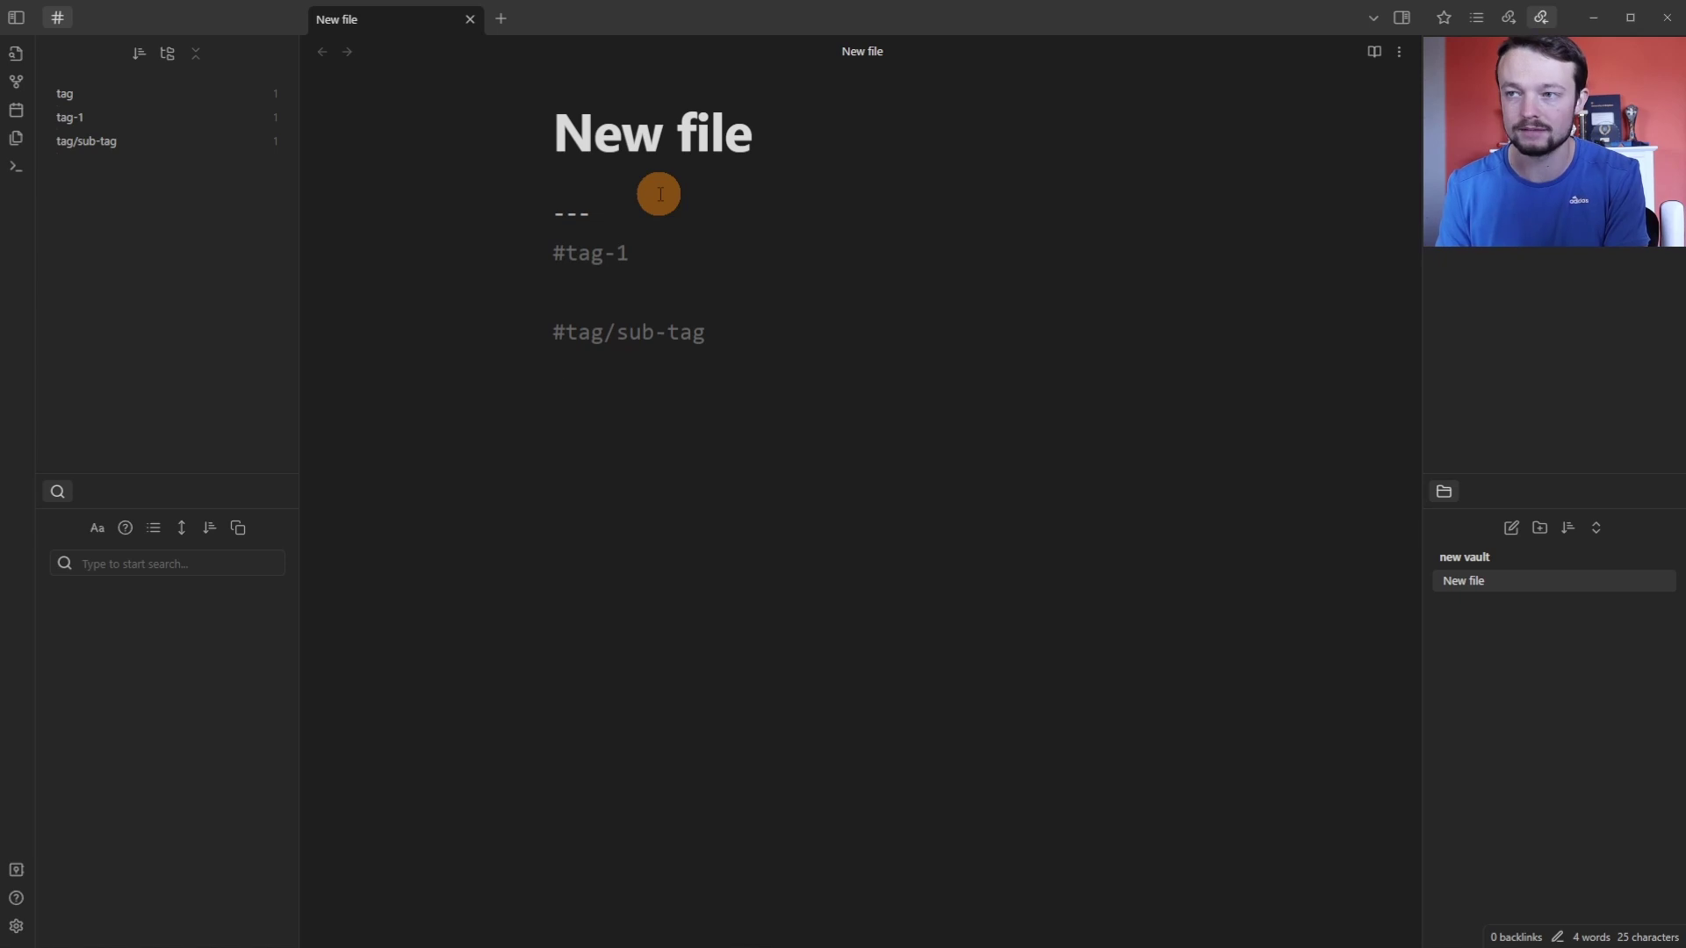
{"action": "key", "text": "Return"}
{"action": "key", "text": "Return"}
{"action": "type", "text": "---"}
{"action": "key", "text": "Up"}
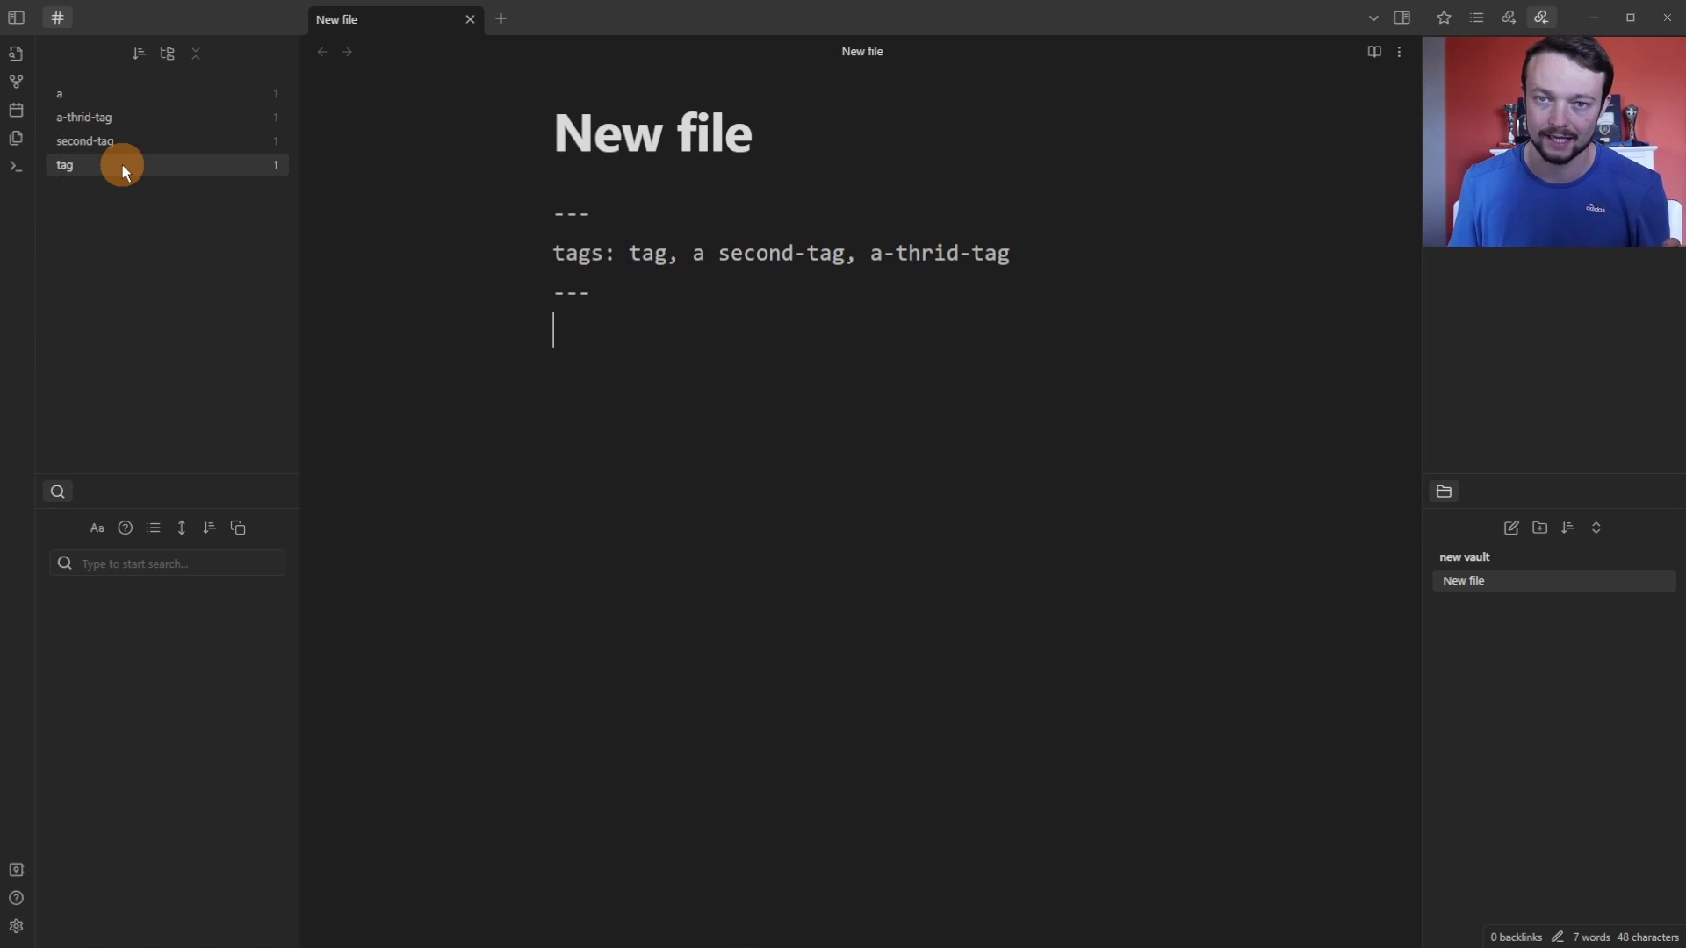
{"action": "key", "text": "Up"}
{"action": "key", "text": "Up"}
{"action": "key", "text": "Right"}
{"action": "key", "text": "Right"}
{"action": "key", "text": "Right"}
{"action": "key", "text": "Right"}
{"action": "key", "text": "Right"}
{"action": "key", "text": "Right"}
{"action": "key", "text": "Right"}
{"action": "key", "text": "Right"}
{"action": "key", "text": "Right"}
{"action": "key", "text": "Right"}
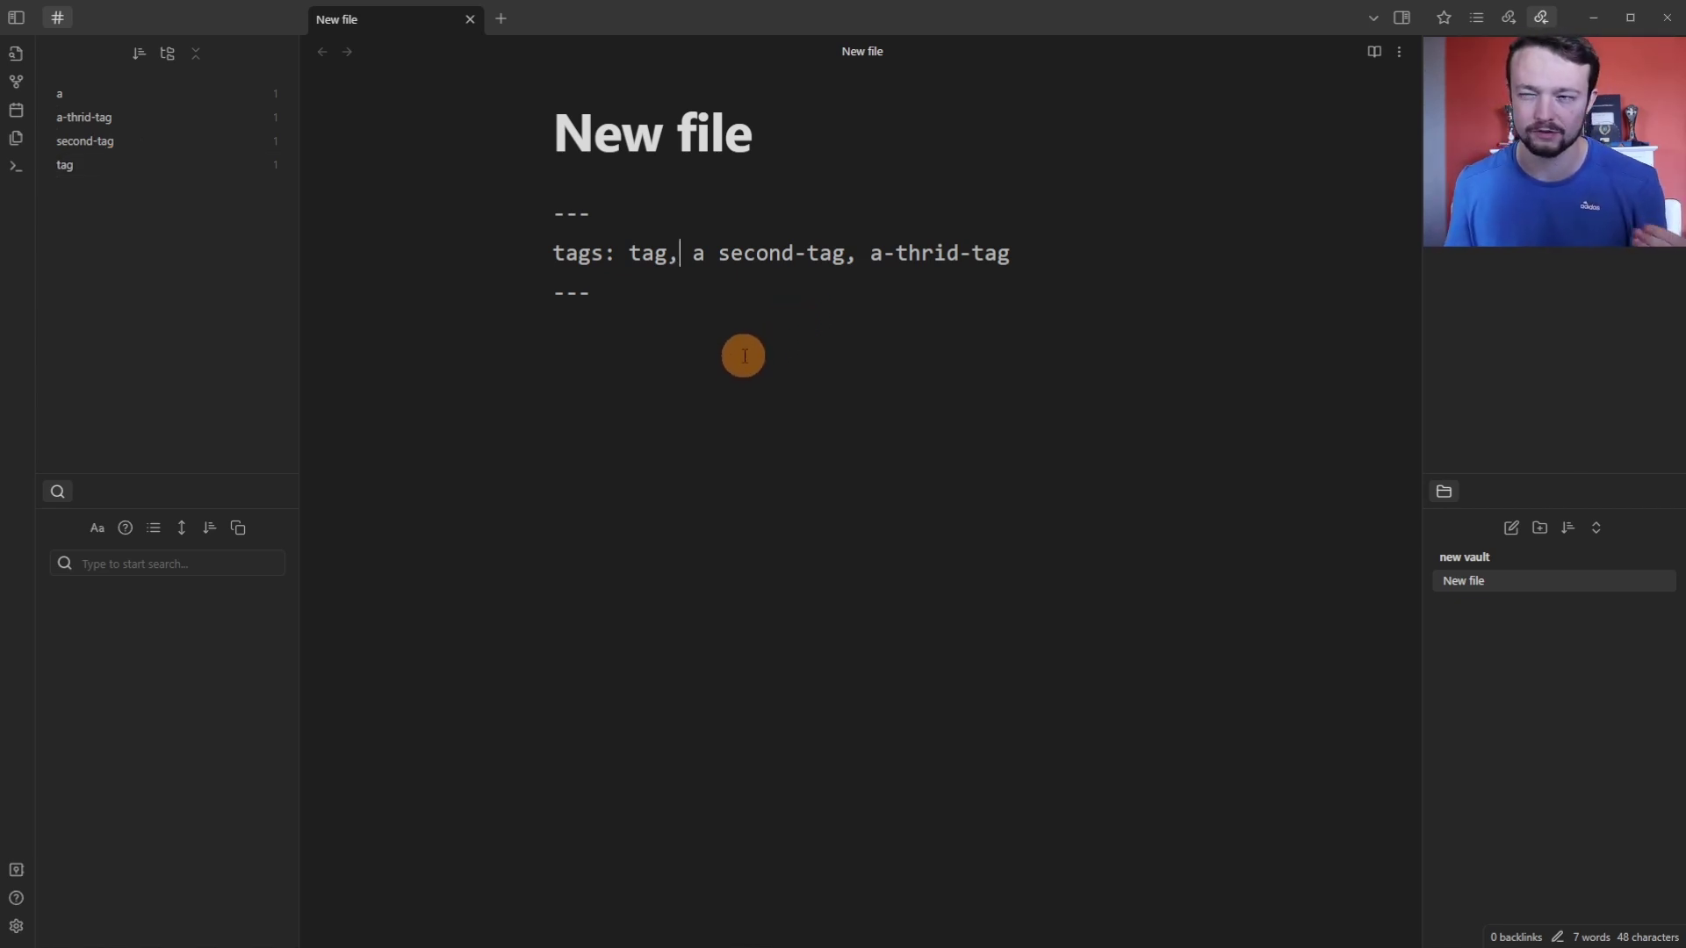
{"action": "left_click", "coordinate": [710, 254]}
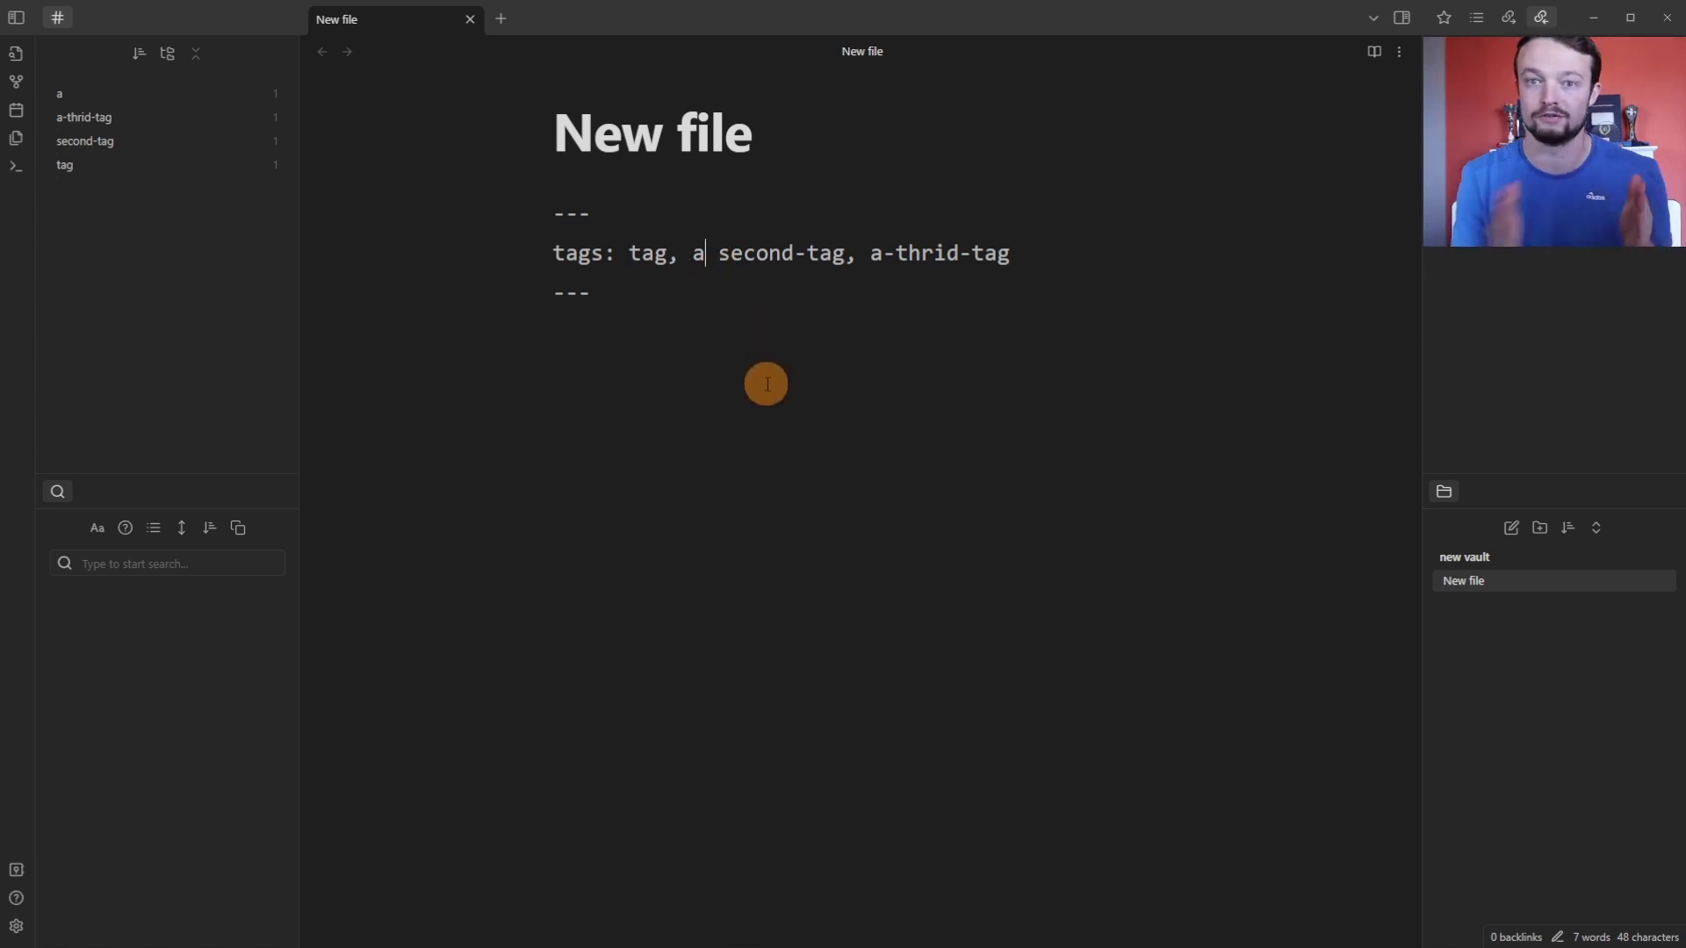
Hyphenate a-second-tag, then replace the tag values with a YAML list: tag1, tag2, tag1/subtag.
{"action": "key", "text": "Delete"}
{"action": "type", "text": "-"}
{"action": "left_click", "coordinate": [767, 383]}
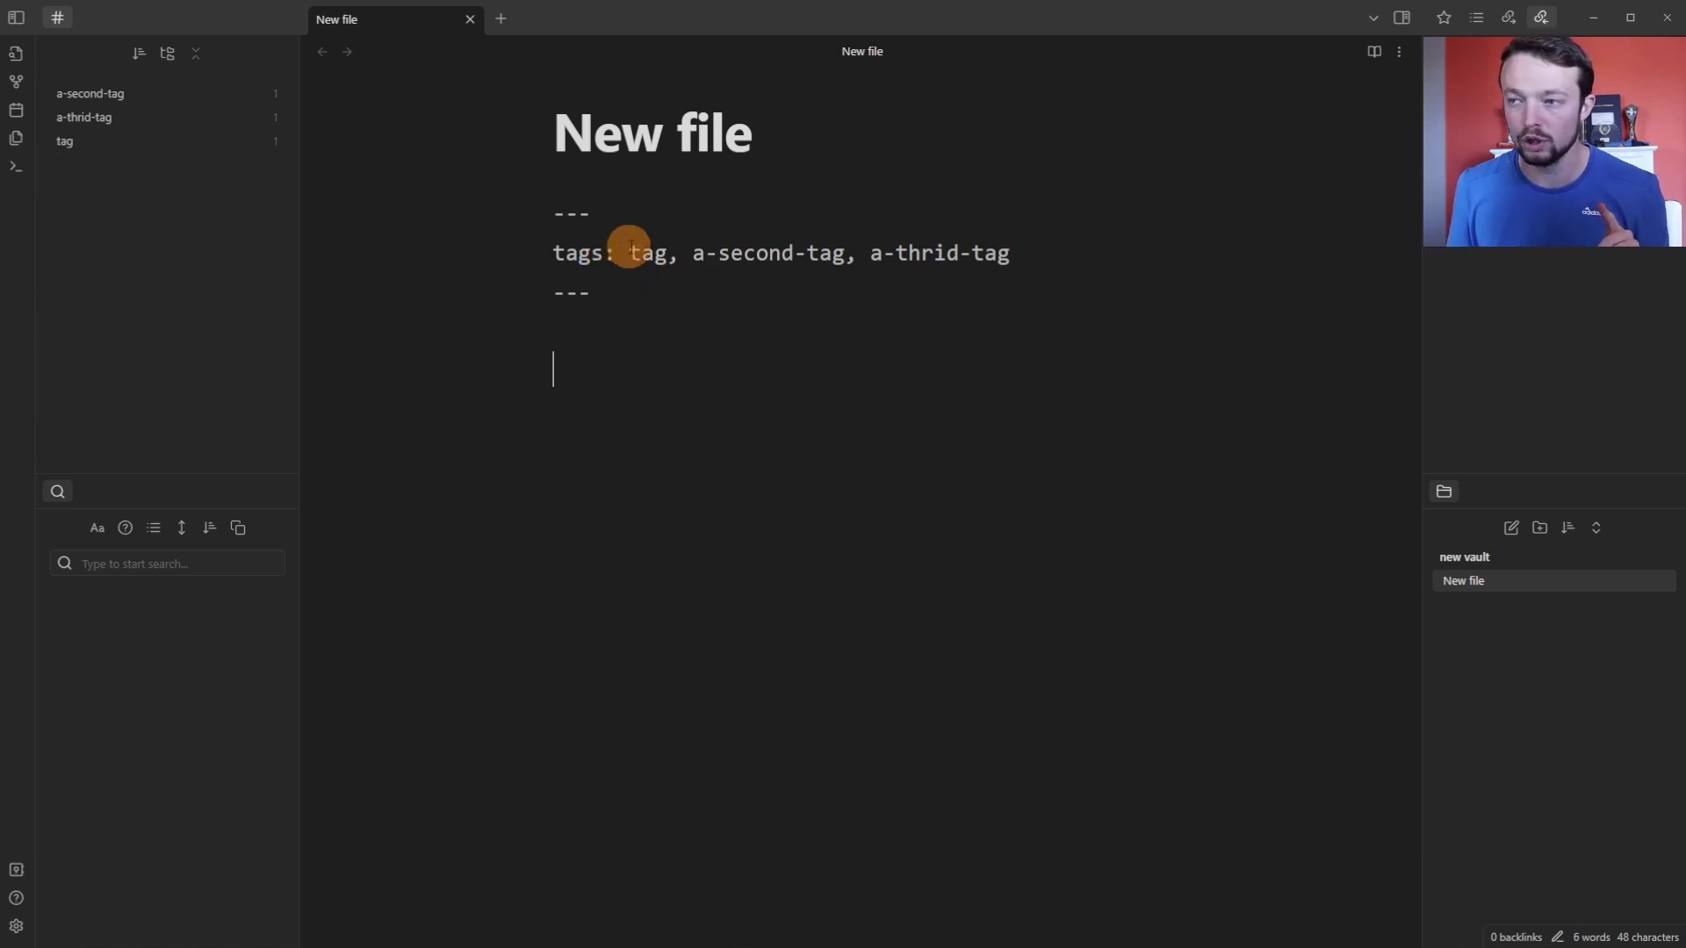
{"action": "left_click_drag", "start_coordinate": [626, 253], "coordinate": [1031, 244]}
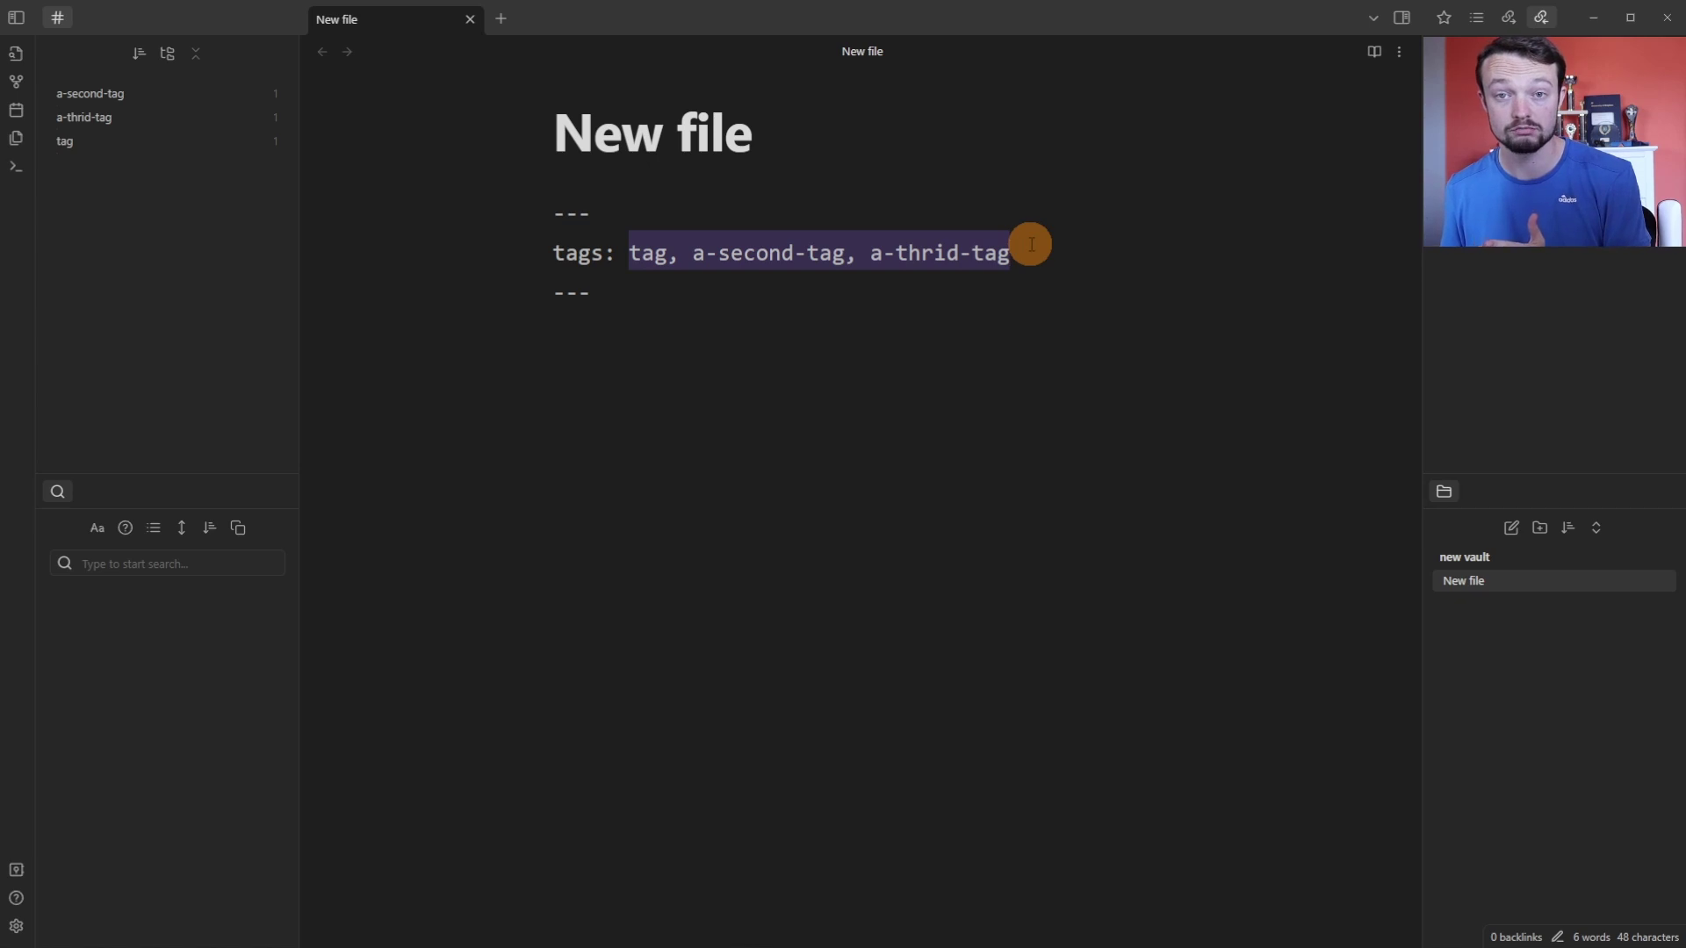
{"action": "key", "text": "Return"}
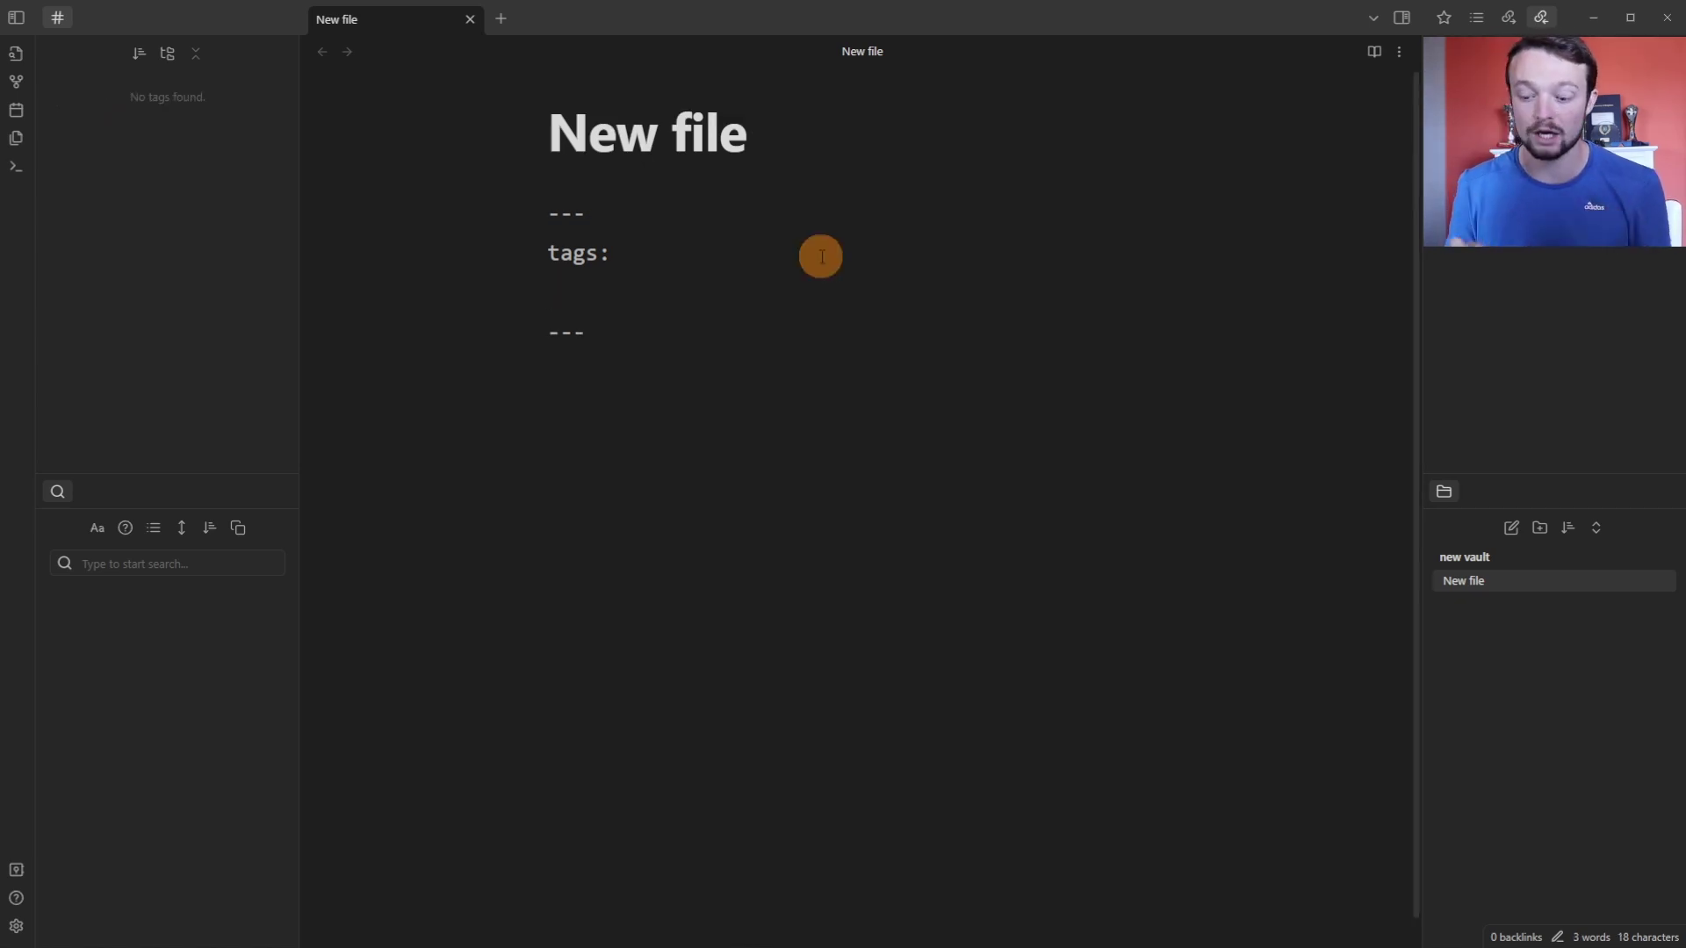
{"action": "type", "text": "- tag1/subtag"}
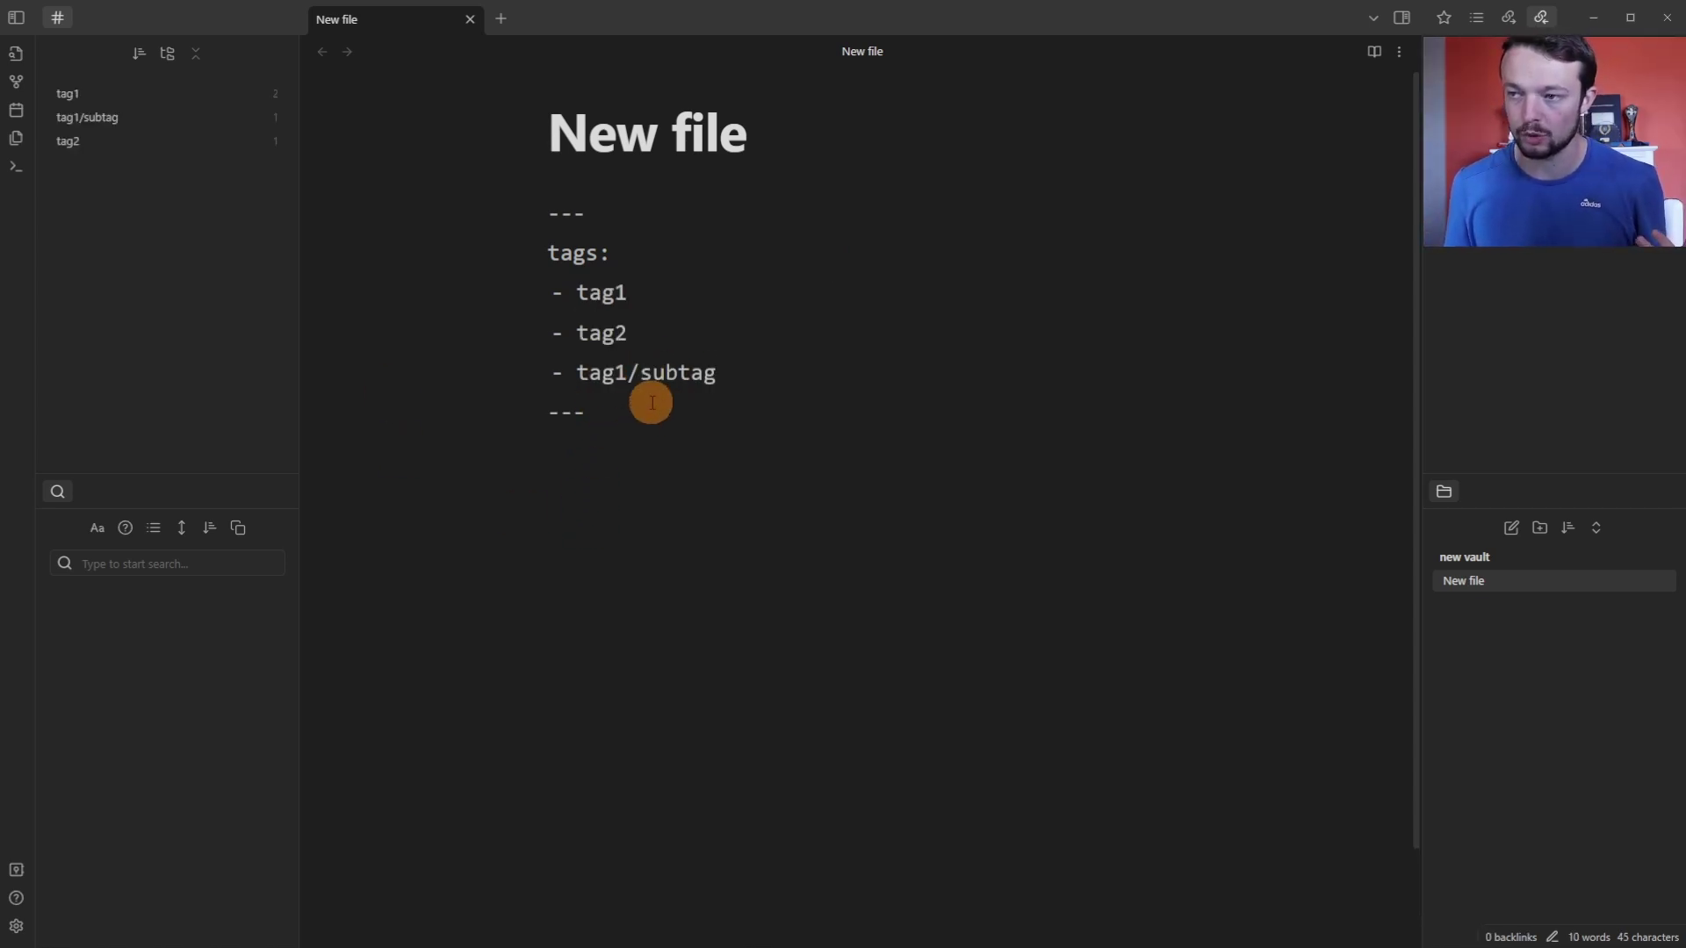
{"action": "left_click", "coordinate": [333, 456]}
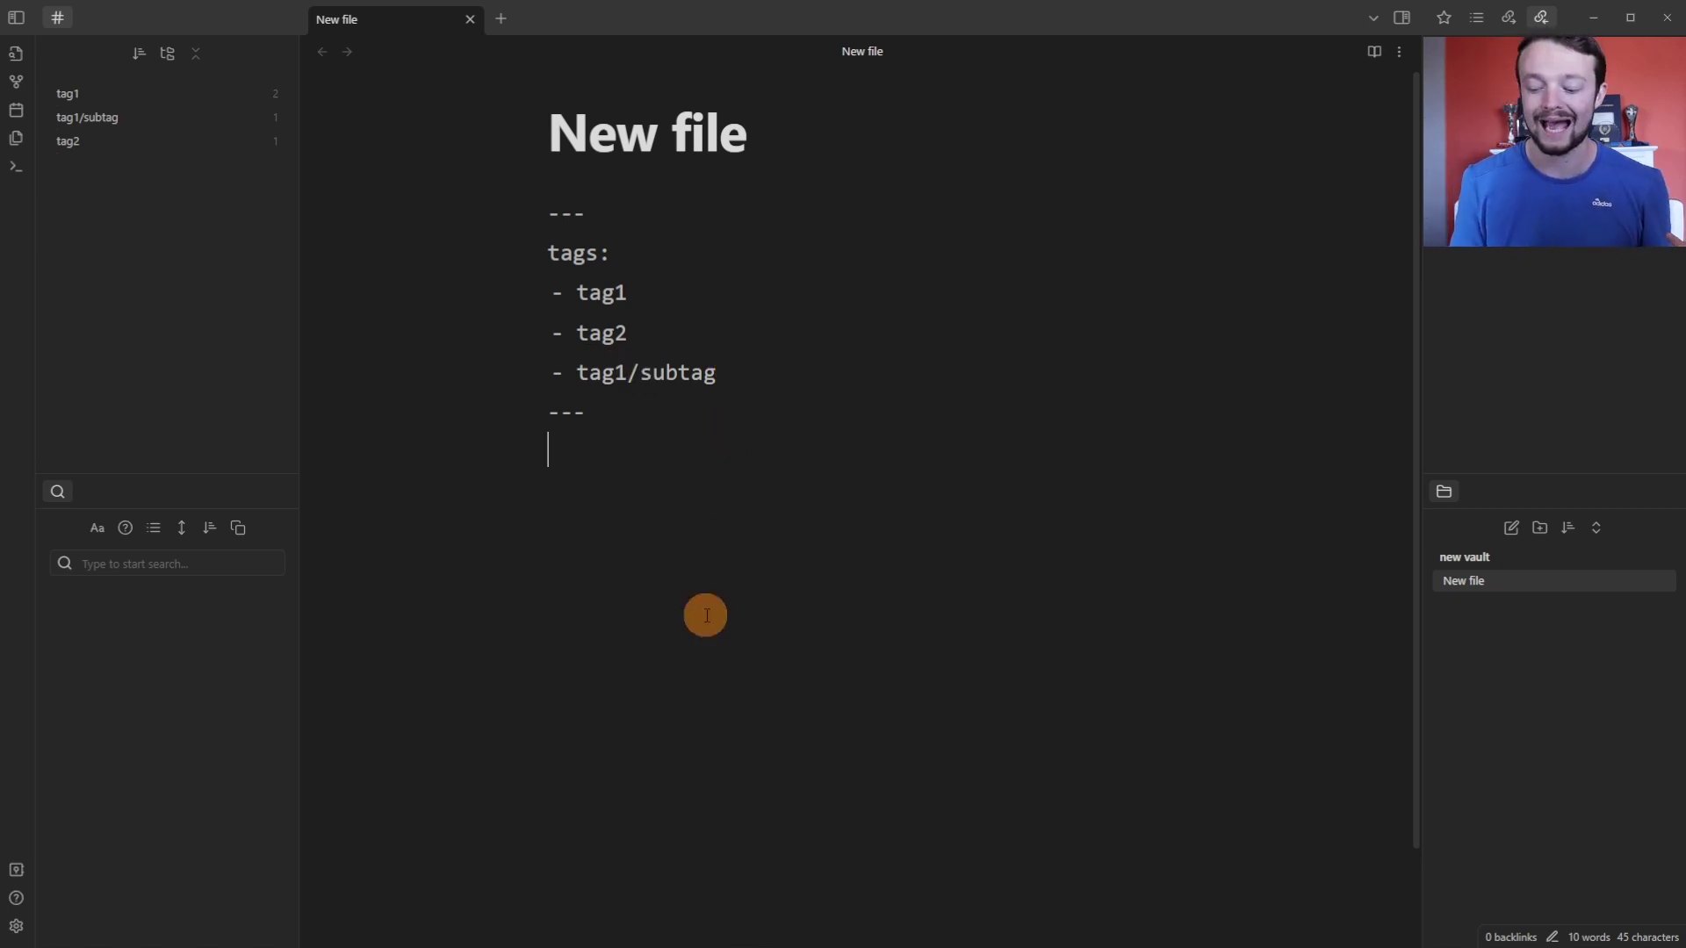
Insert #tag2 from autocomplete below the frontmatter and run a tag:#tag2 search from it.
{"action": "type", "text": "#"}
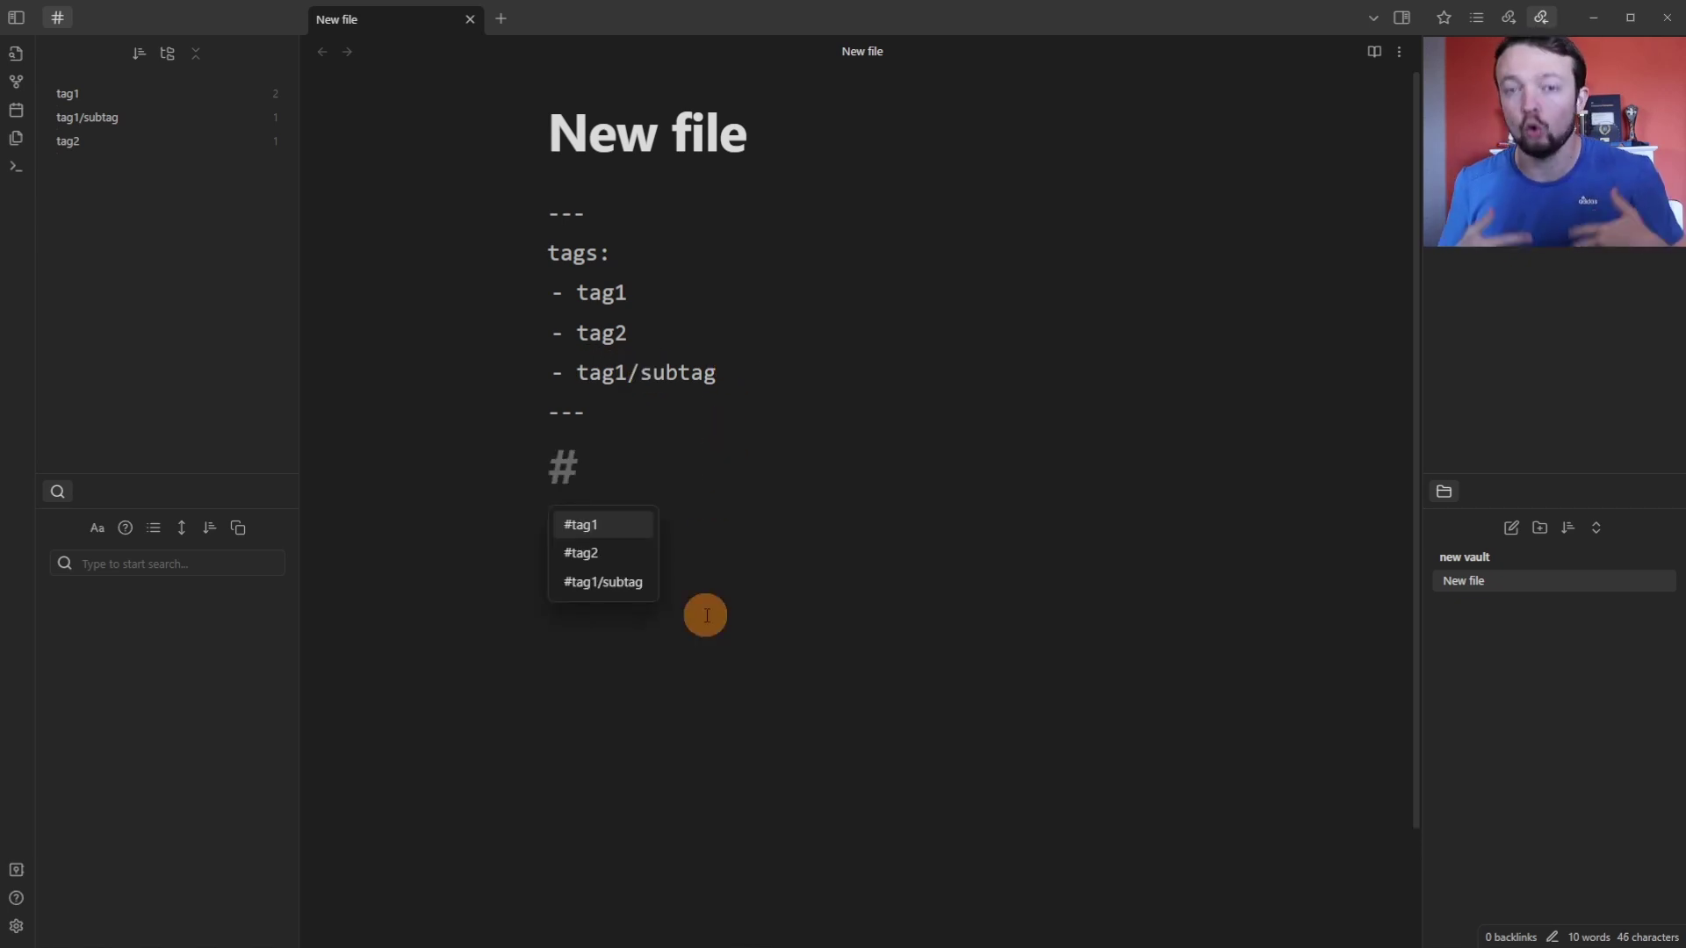
{"action": "left_click", "coordinate": [605, 567]}
{"action": "key", "text": "Return"}
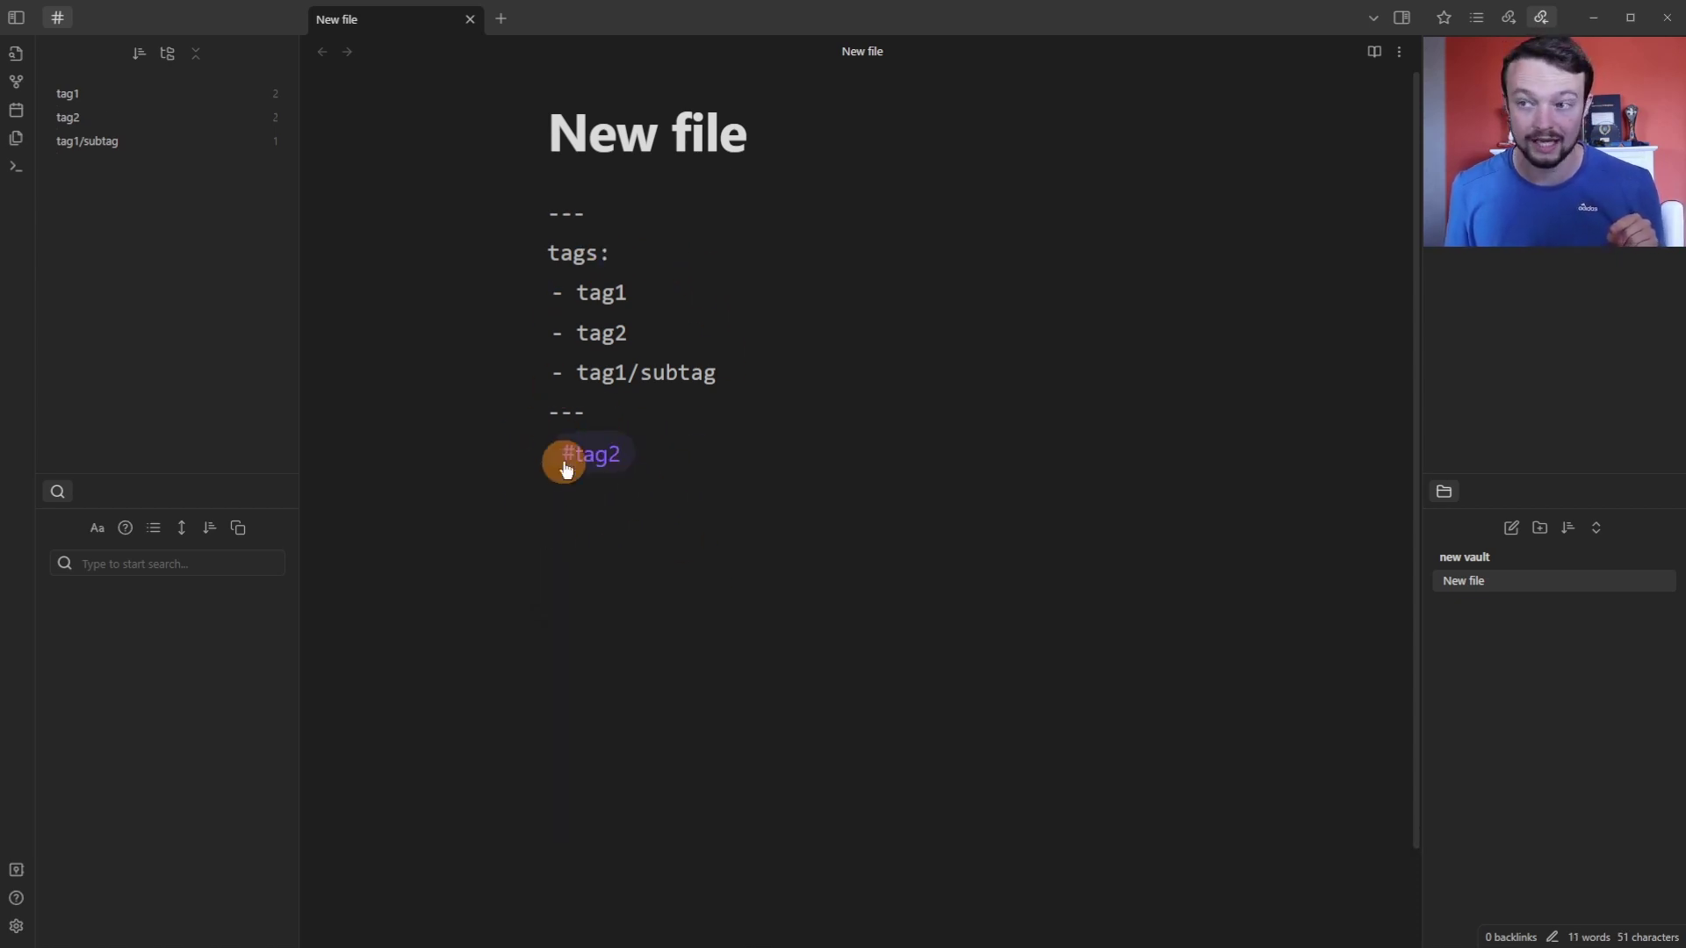
{"action": "left_click", "coordinate": [595, 456]}
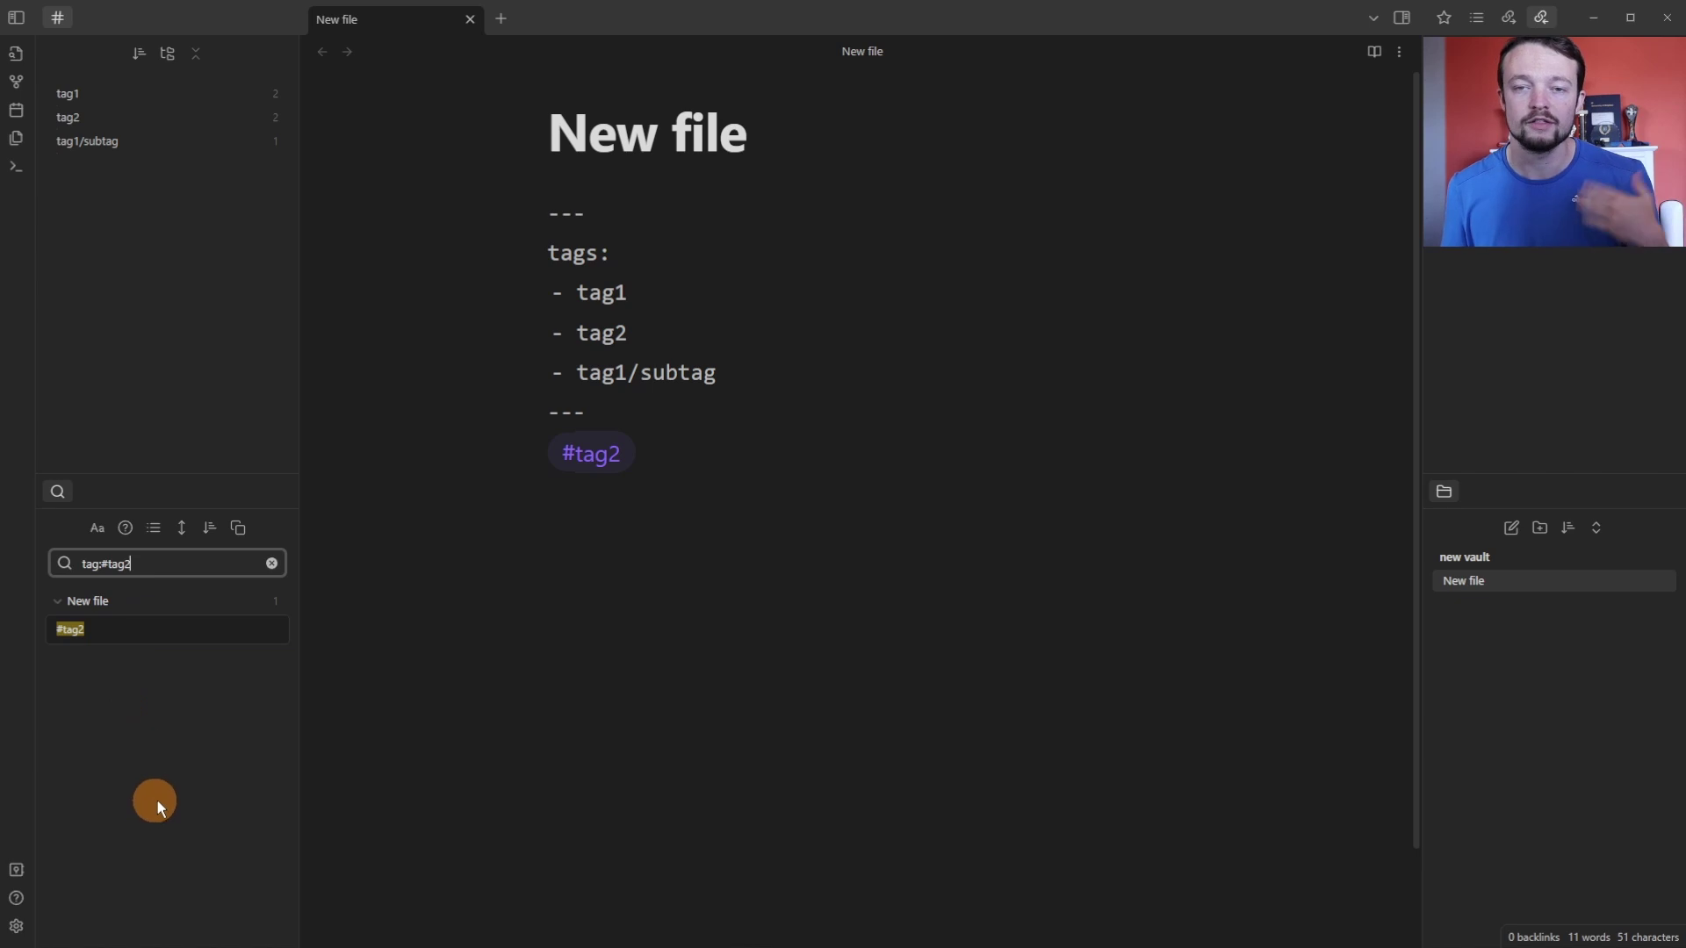
{"action": "left_click", "coordinate": [158, 803]}
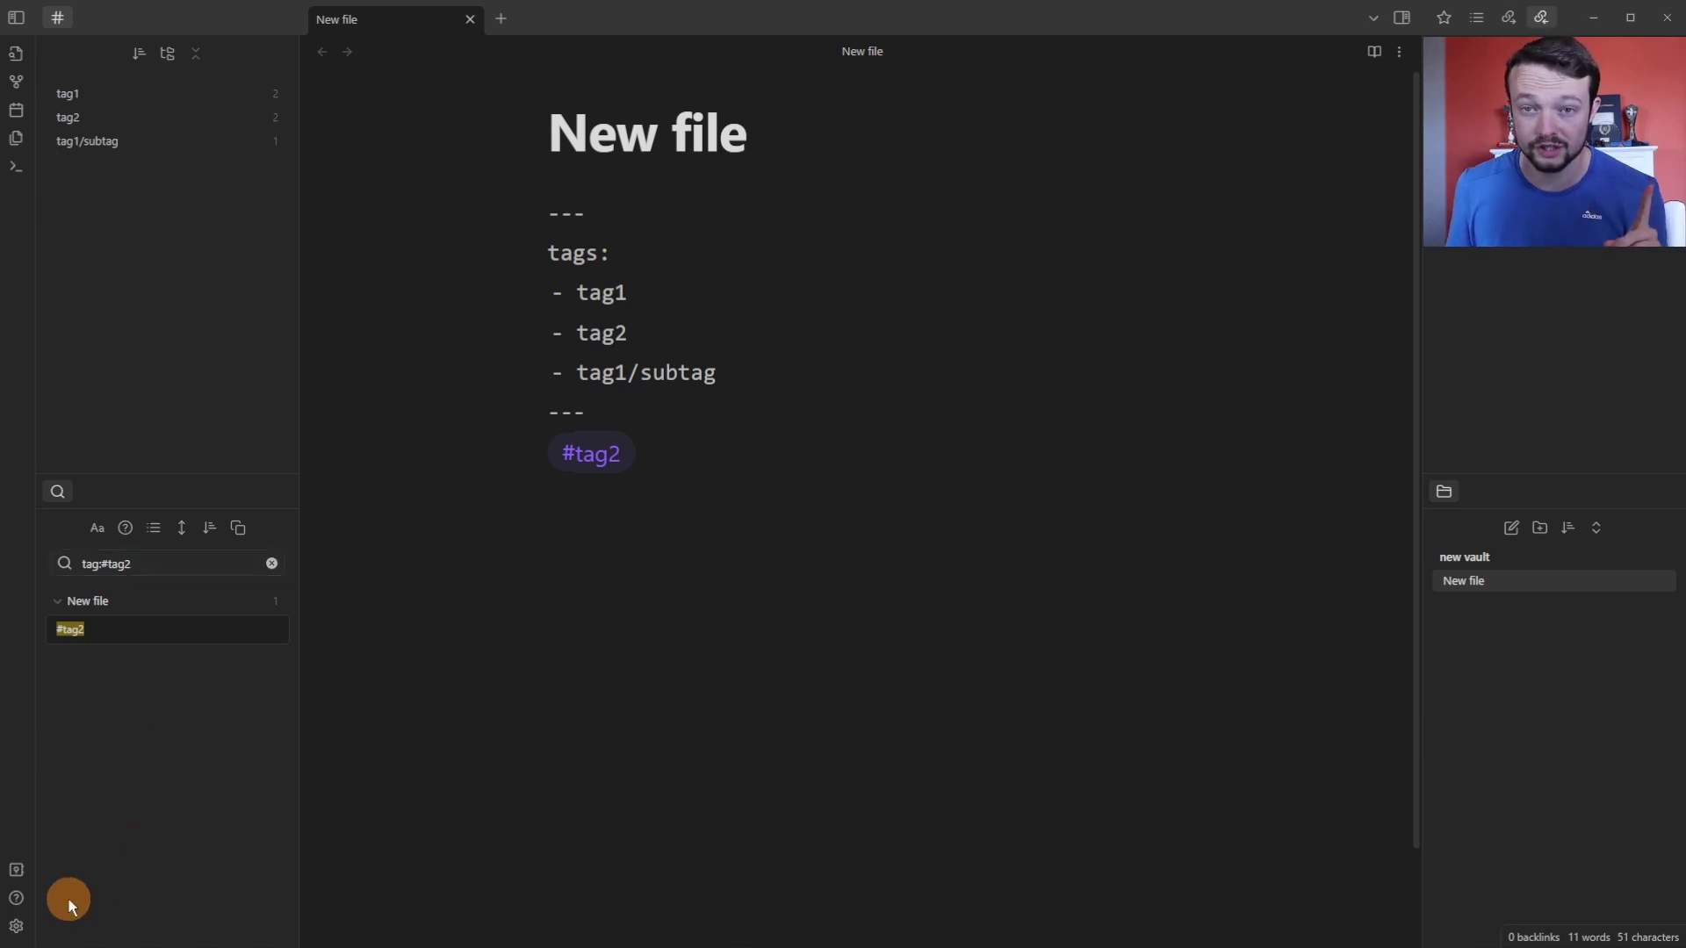
{"action": "left_click", "coordinate": [16, 927]}
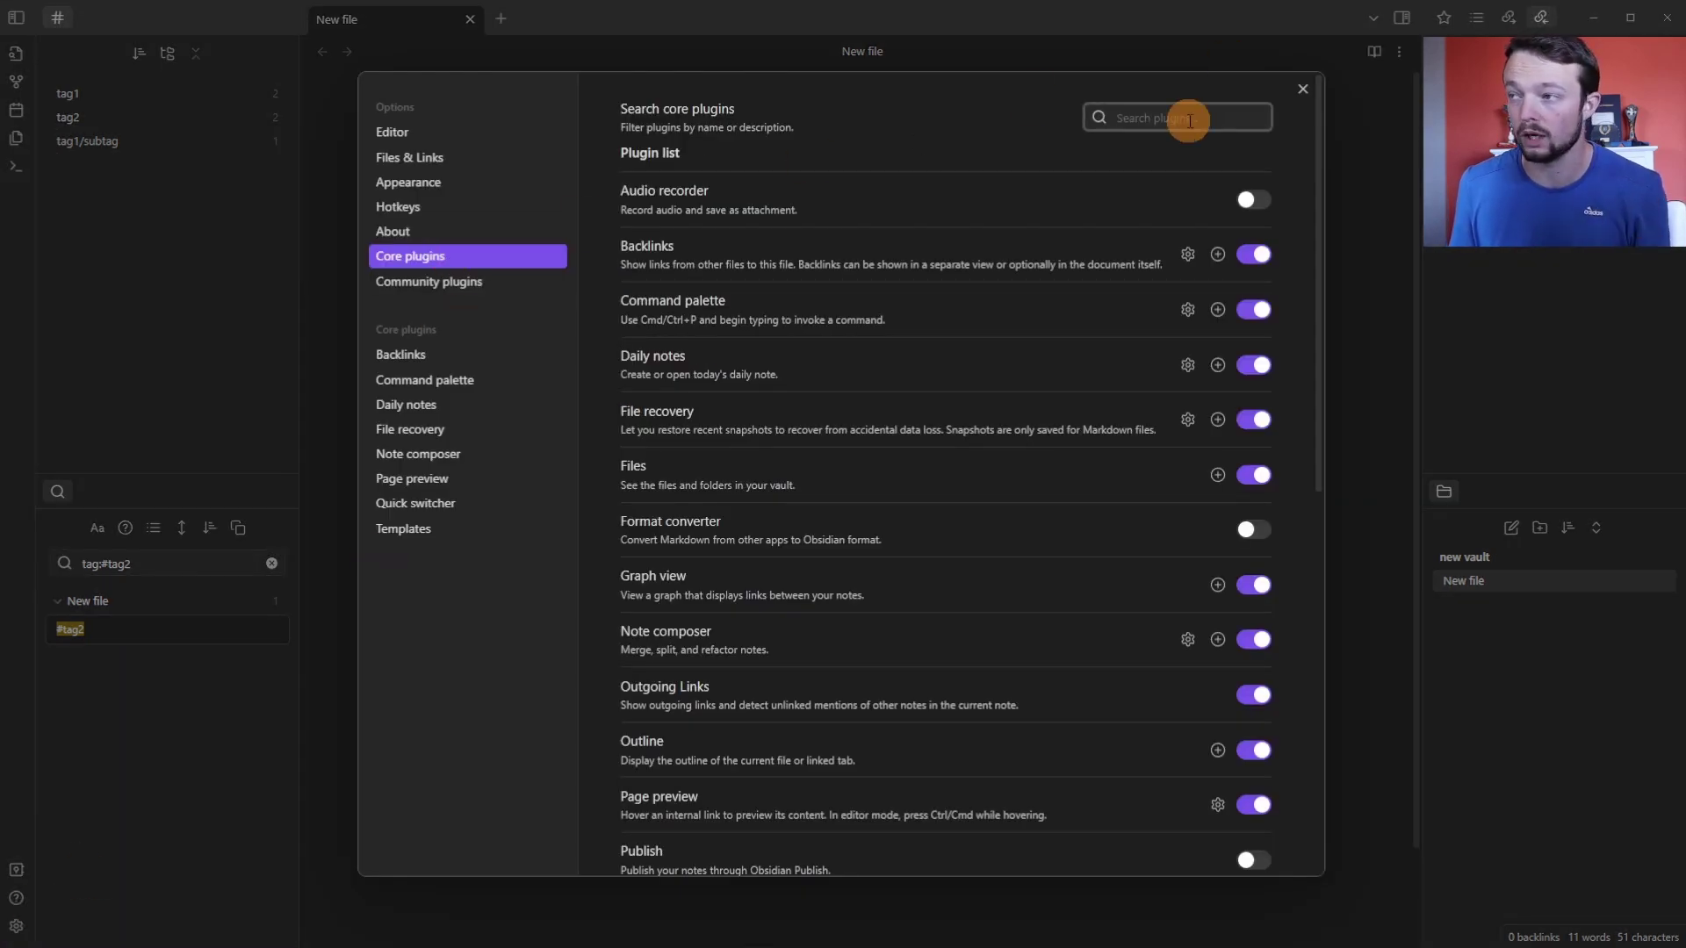
{"action": "type", "text": "tag"}
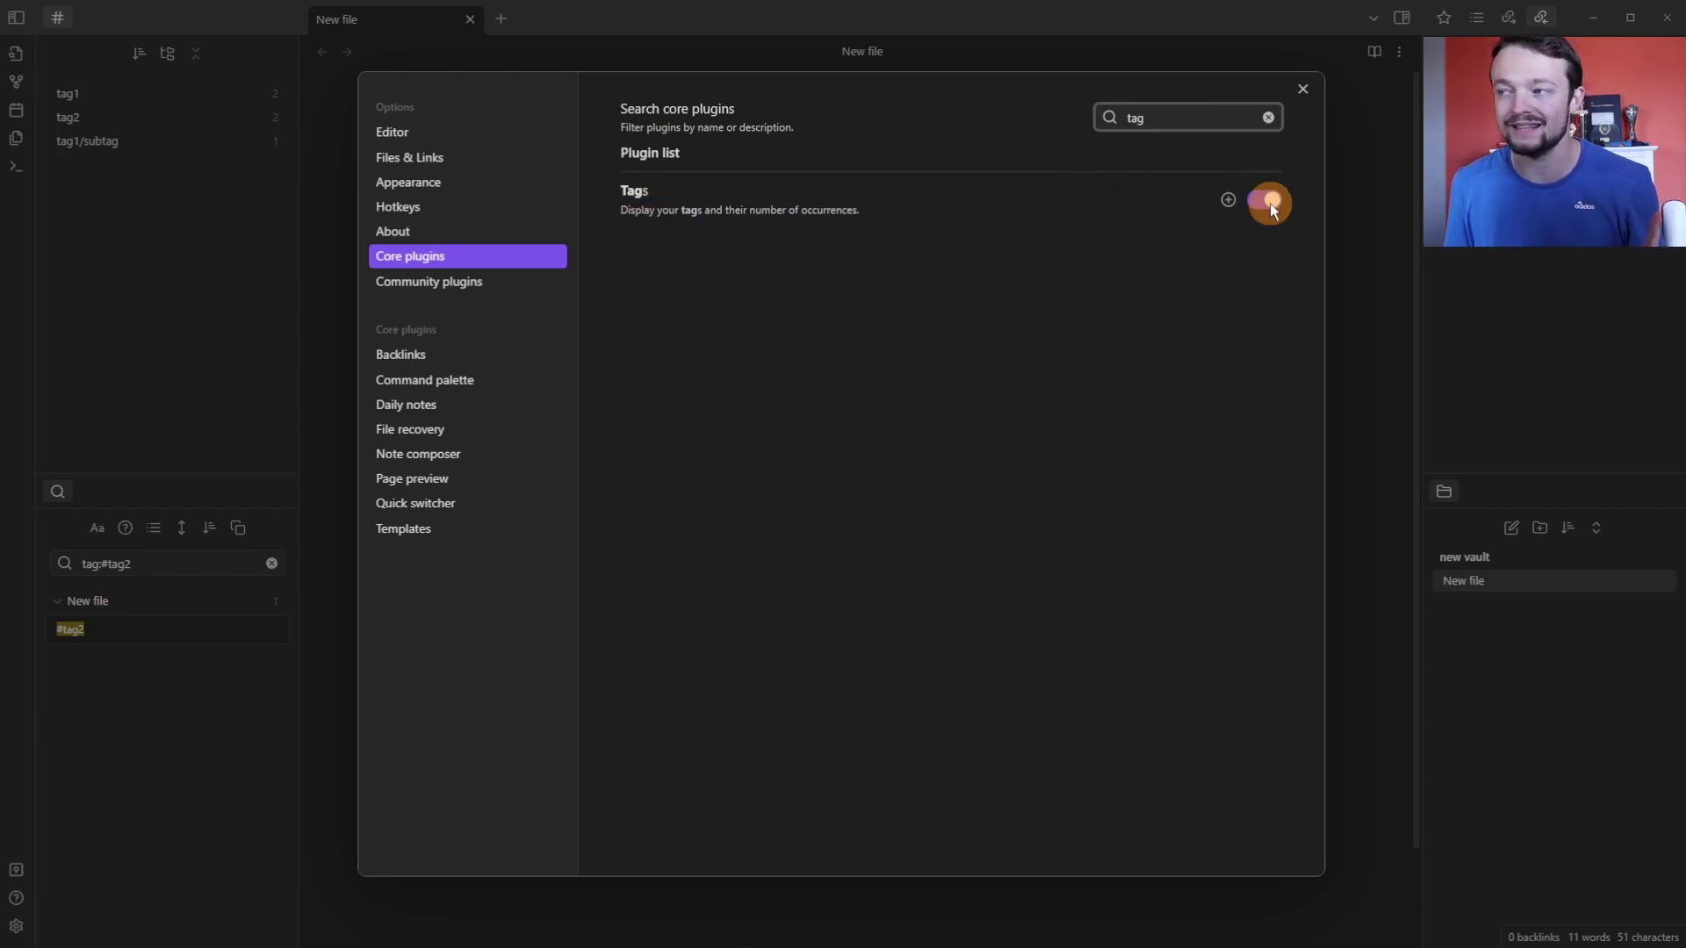
{"action": "key", "text": "Escape"}
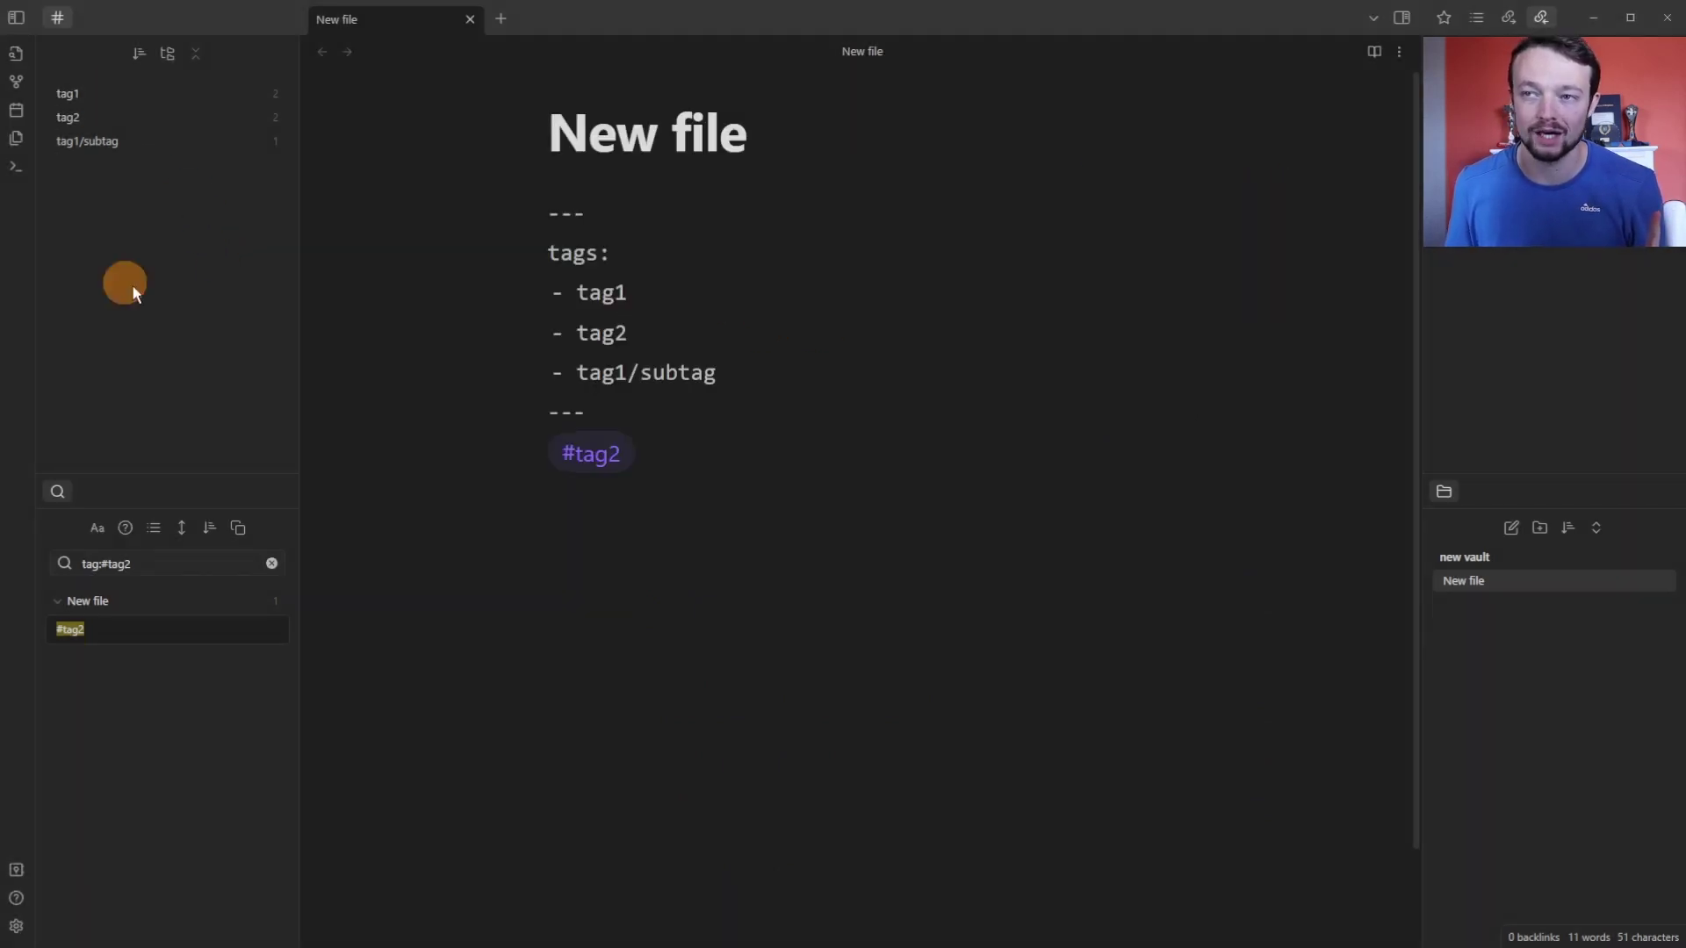
Search for tag1 and tag1/subtag, then check the tag sort options without changing them.
{"action": "left_click", "coordinate": [132, 94]}
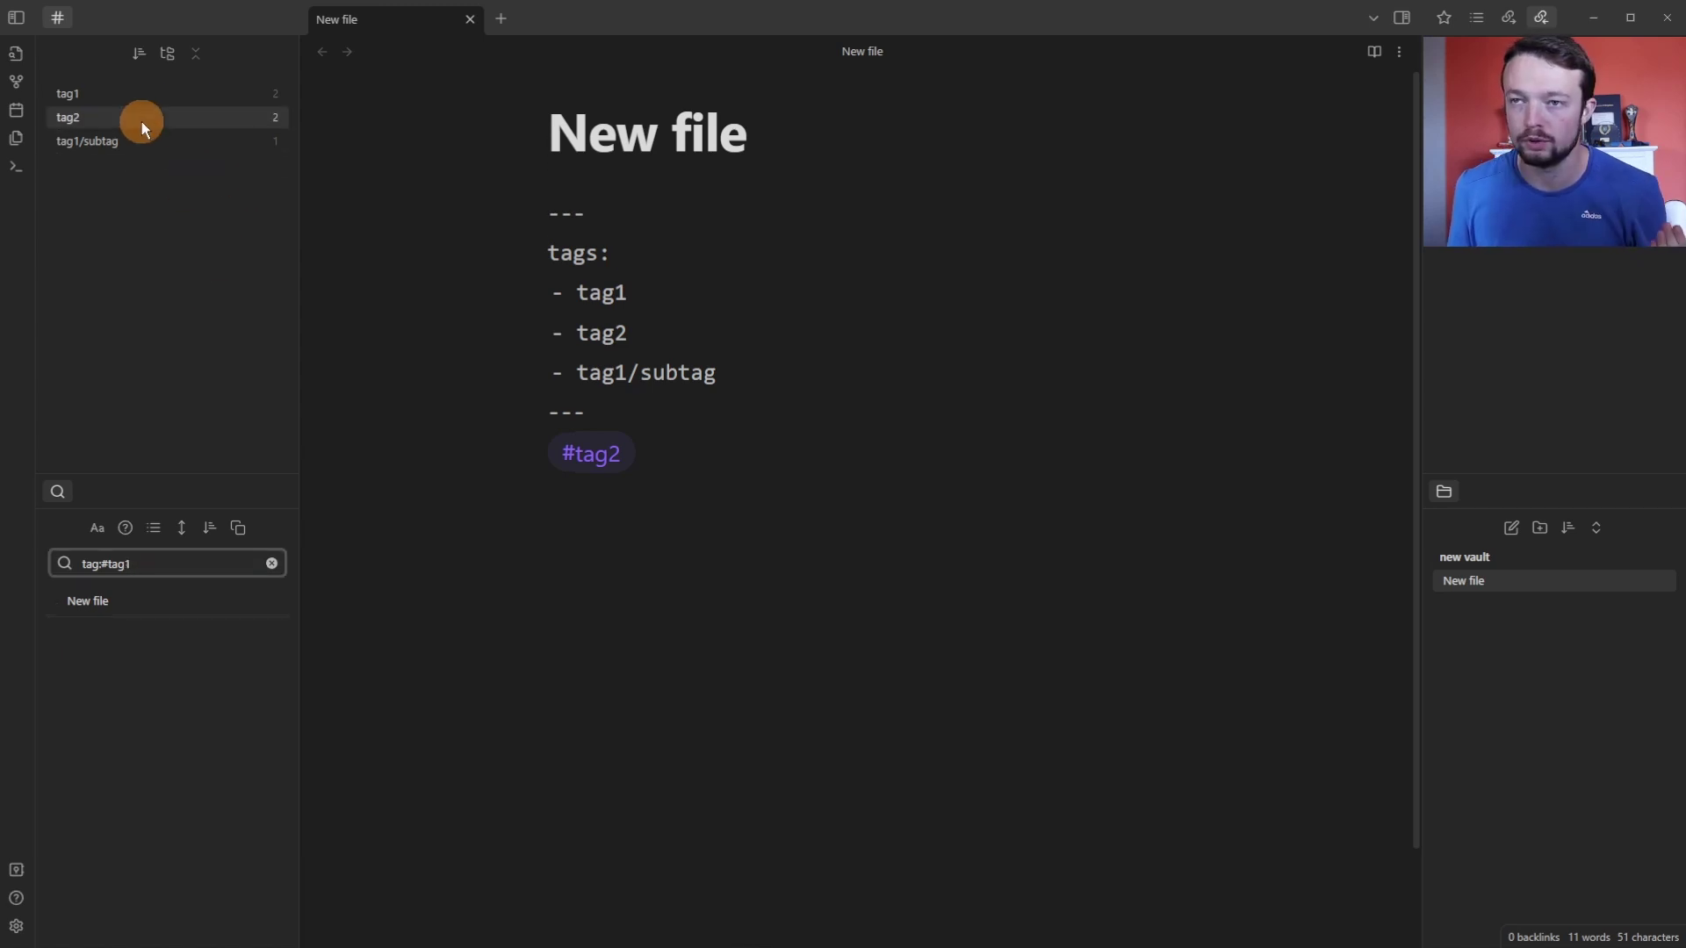
{"action": "left_click", "coordinate": [155, 141]}
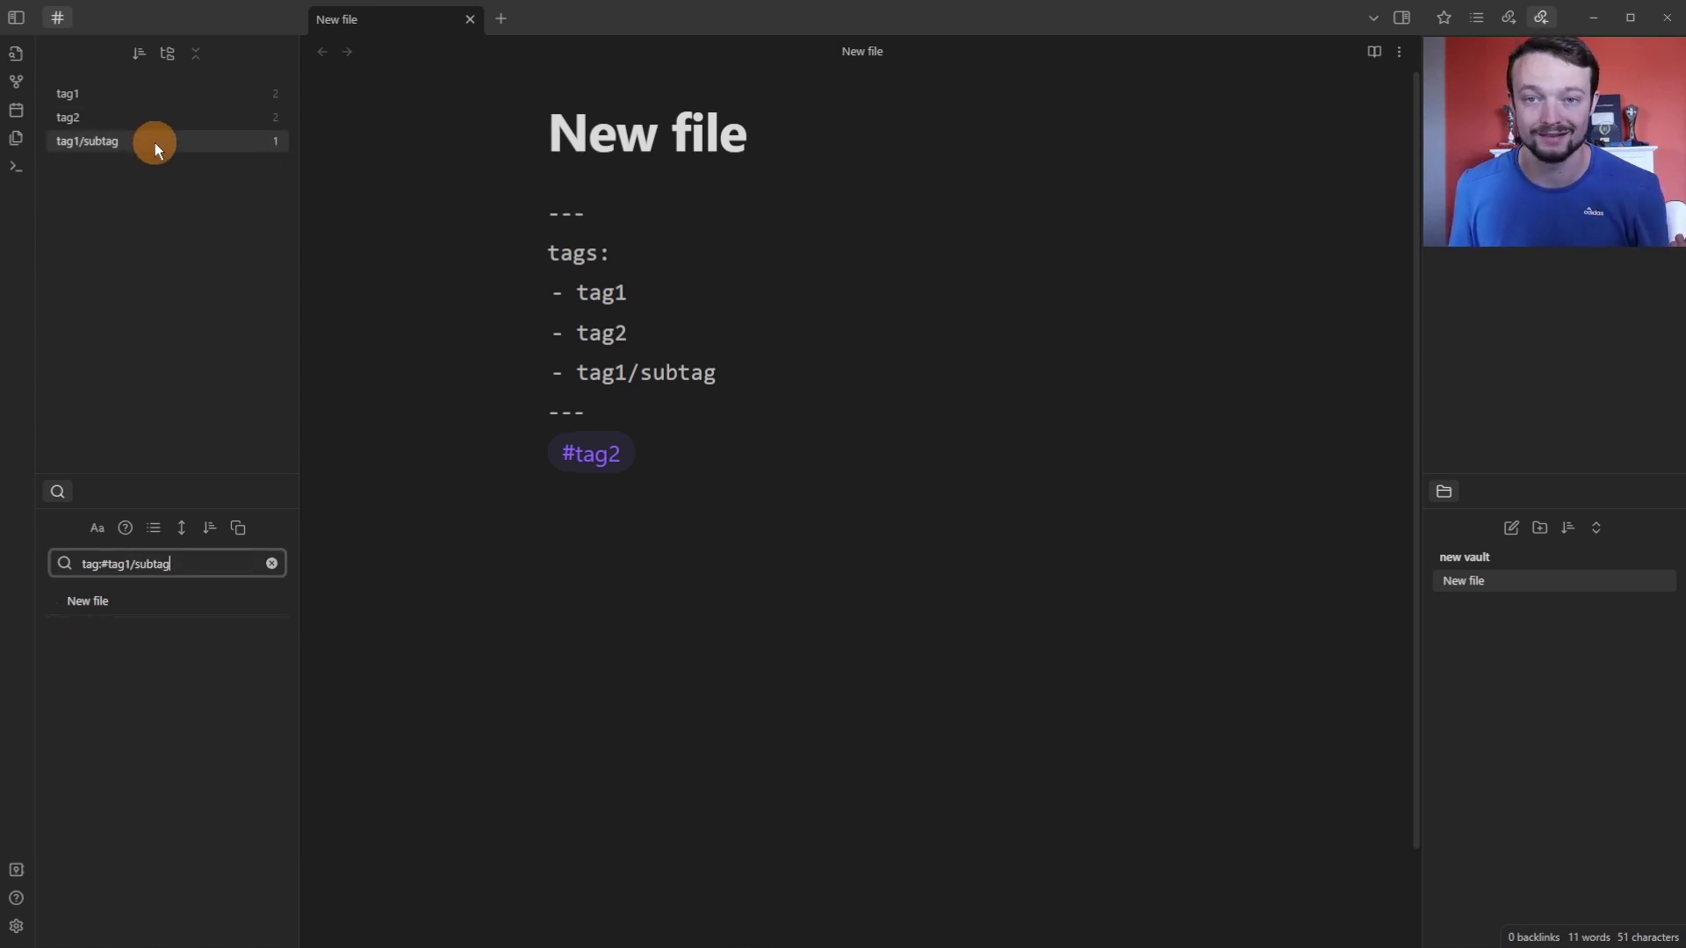
{"action": "left_click", "coordinate": [138, 52]}
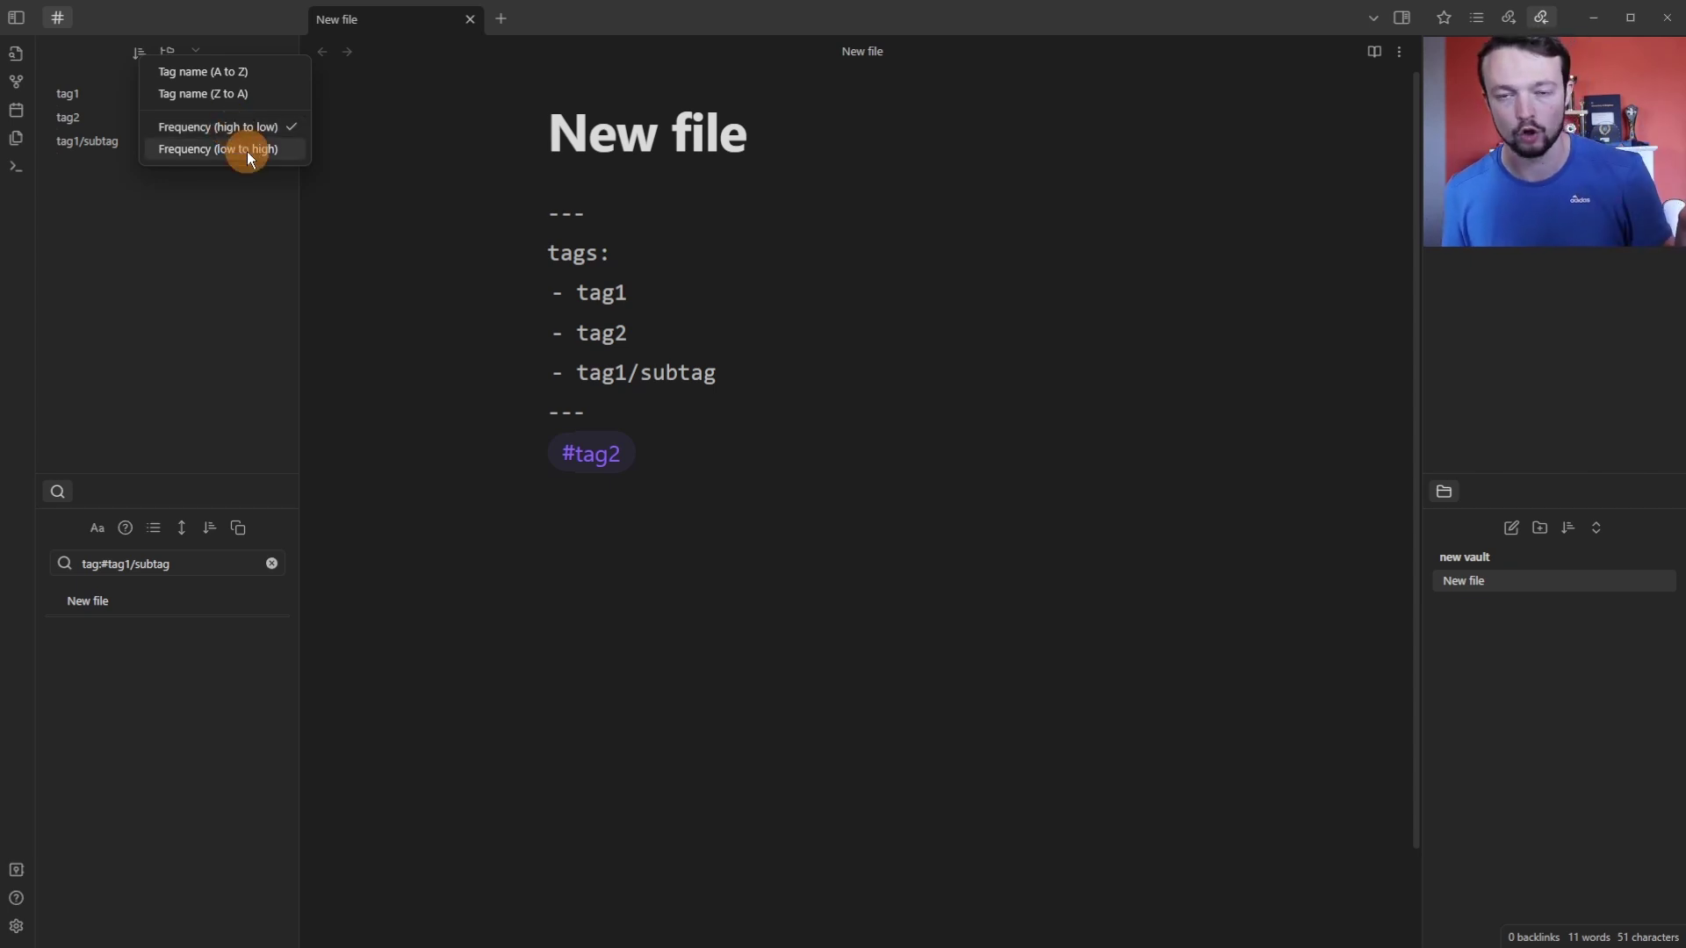
{"action": "left_click", "coordinate": [211, 302]}
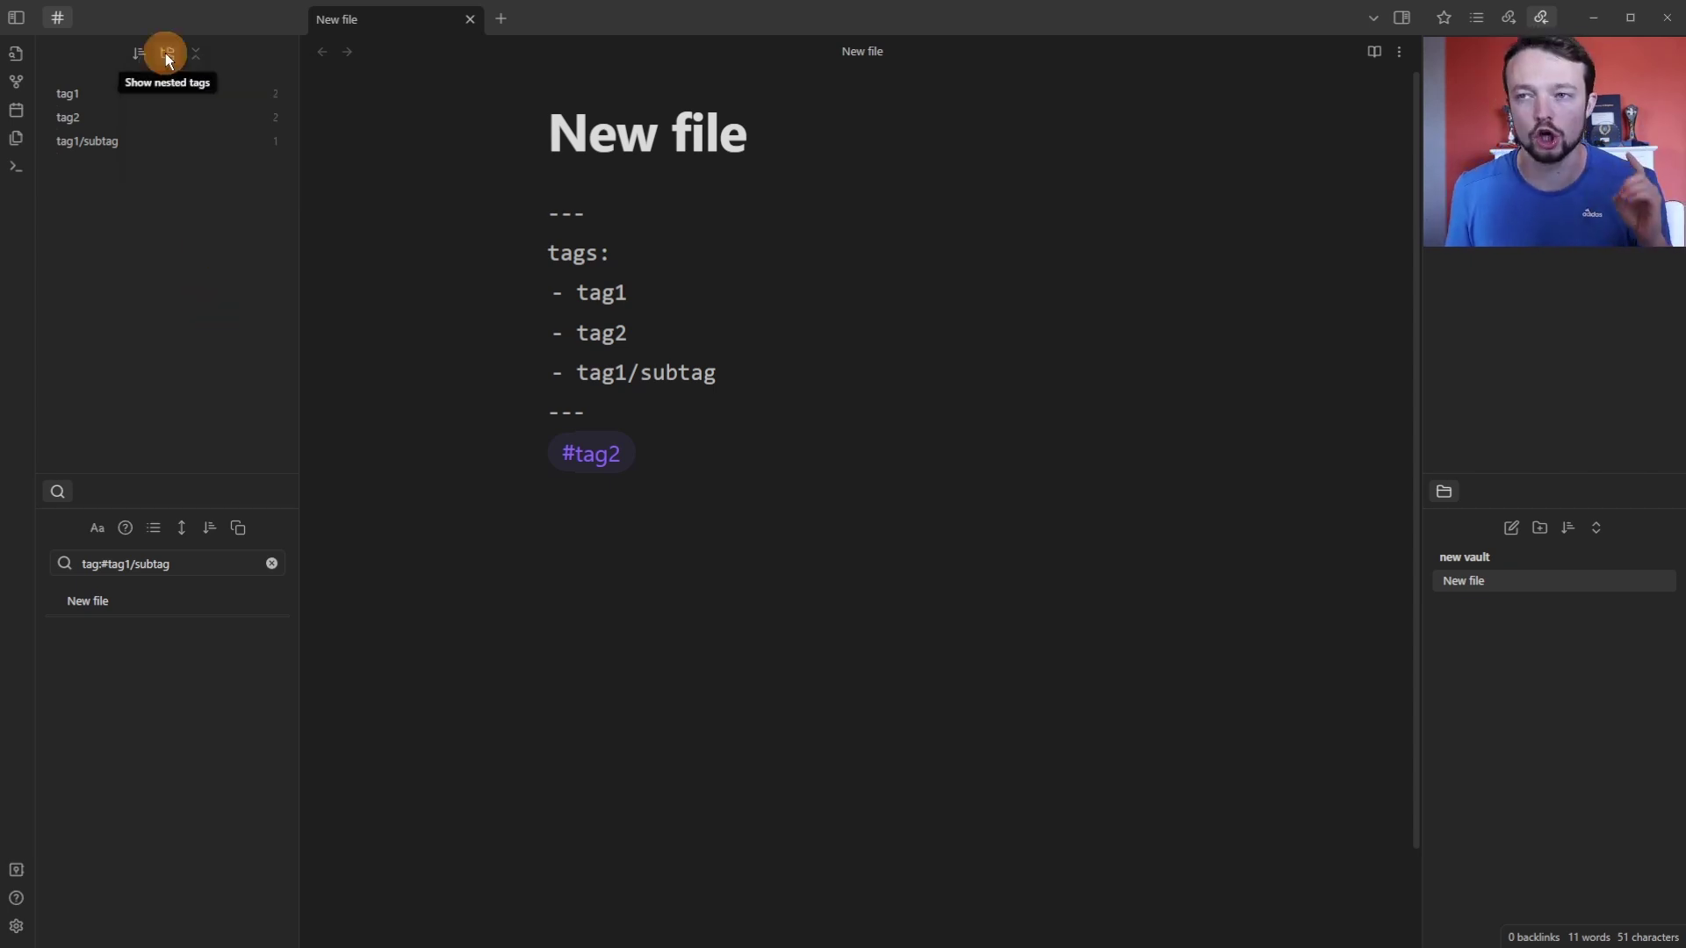
Nest subtags under parent tags, test folding tag1, then search tag1 and tag2.
{"action": "left_click", "coordinate": [167, 55]}
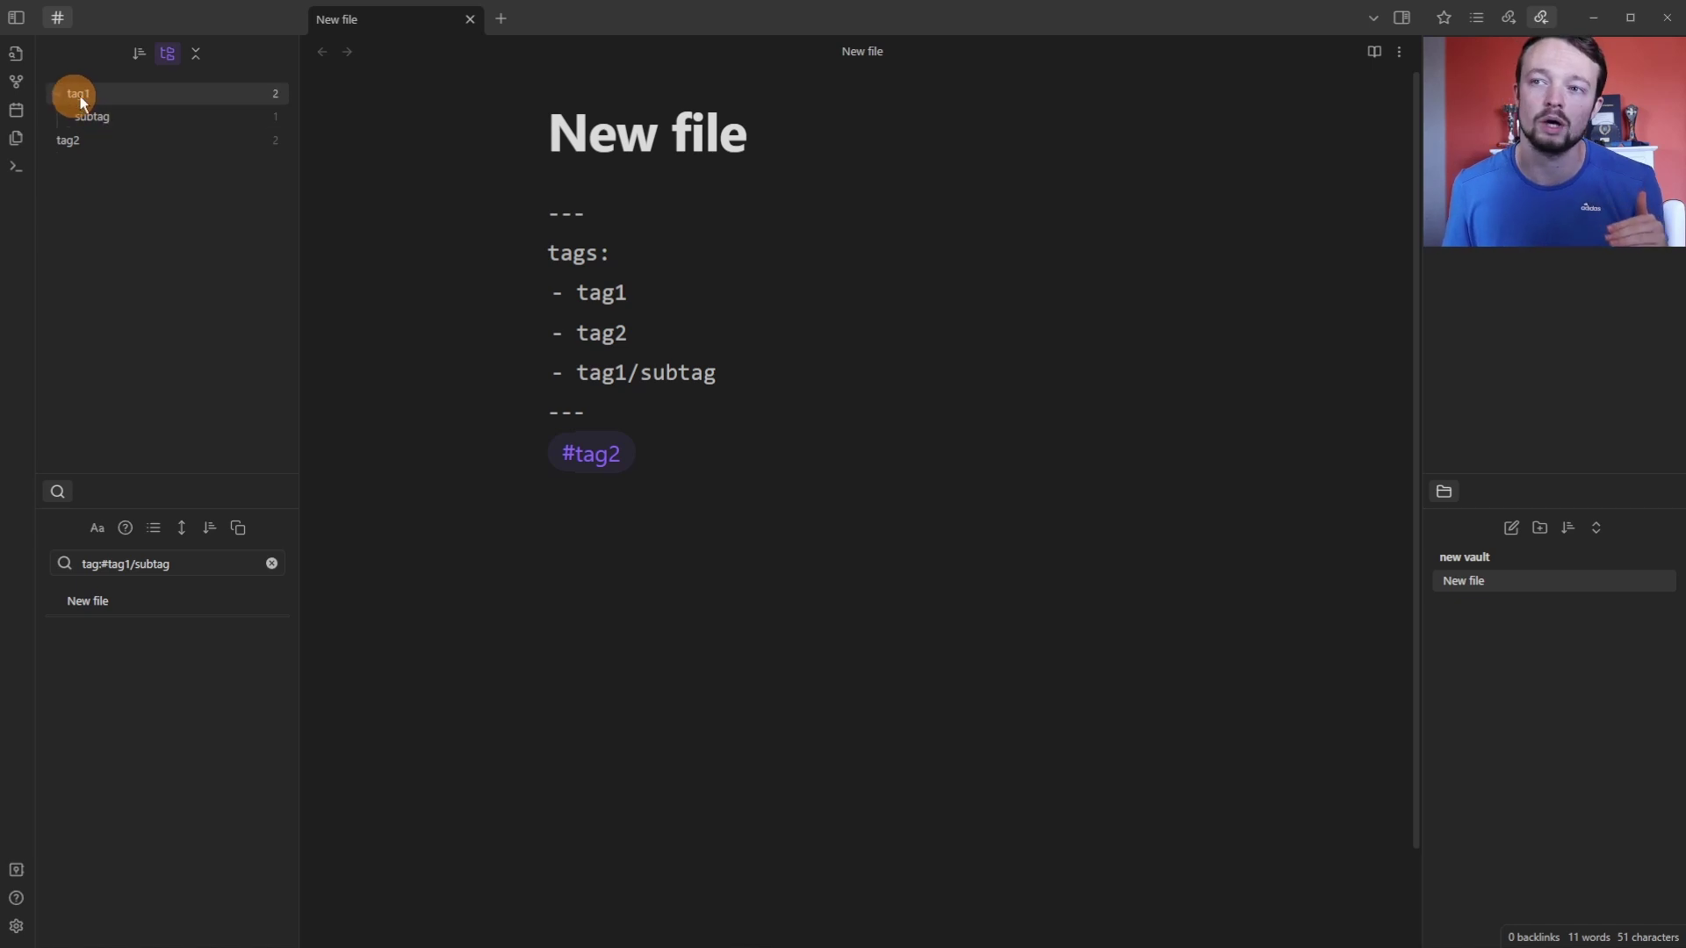
{"action": "left_click", "coordinate": [199, 55]}
{"action": "left_click", "coordinate": [199, 54]}
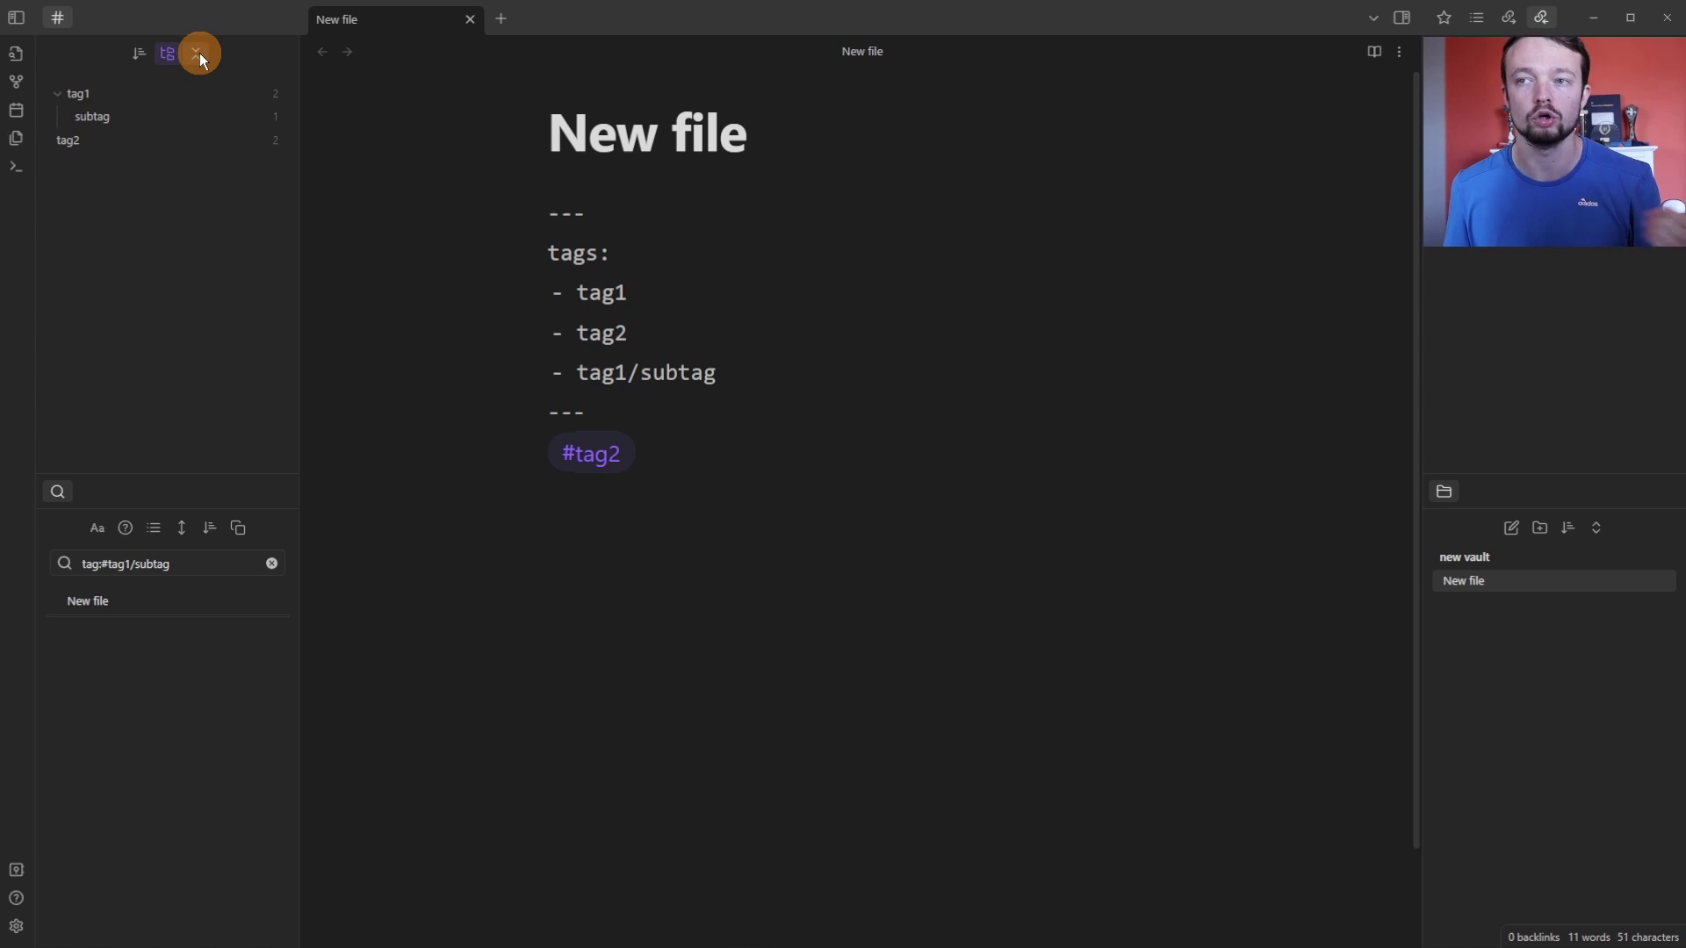
{"action": "left_click", "coordinate": [56, 93]}
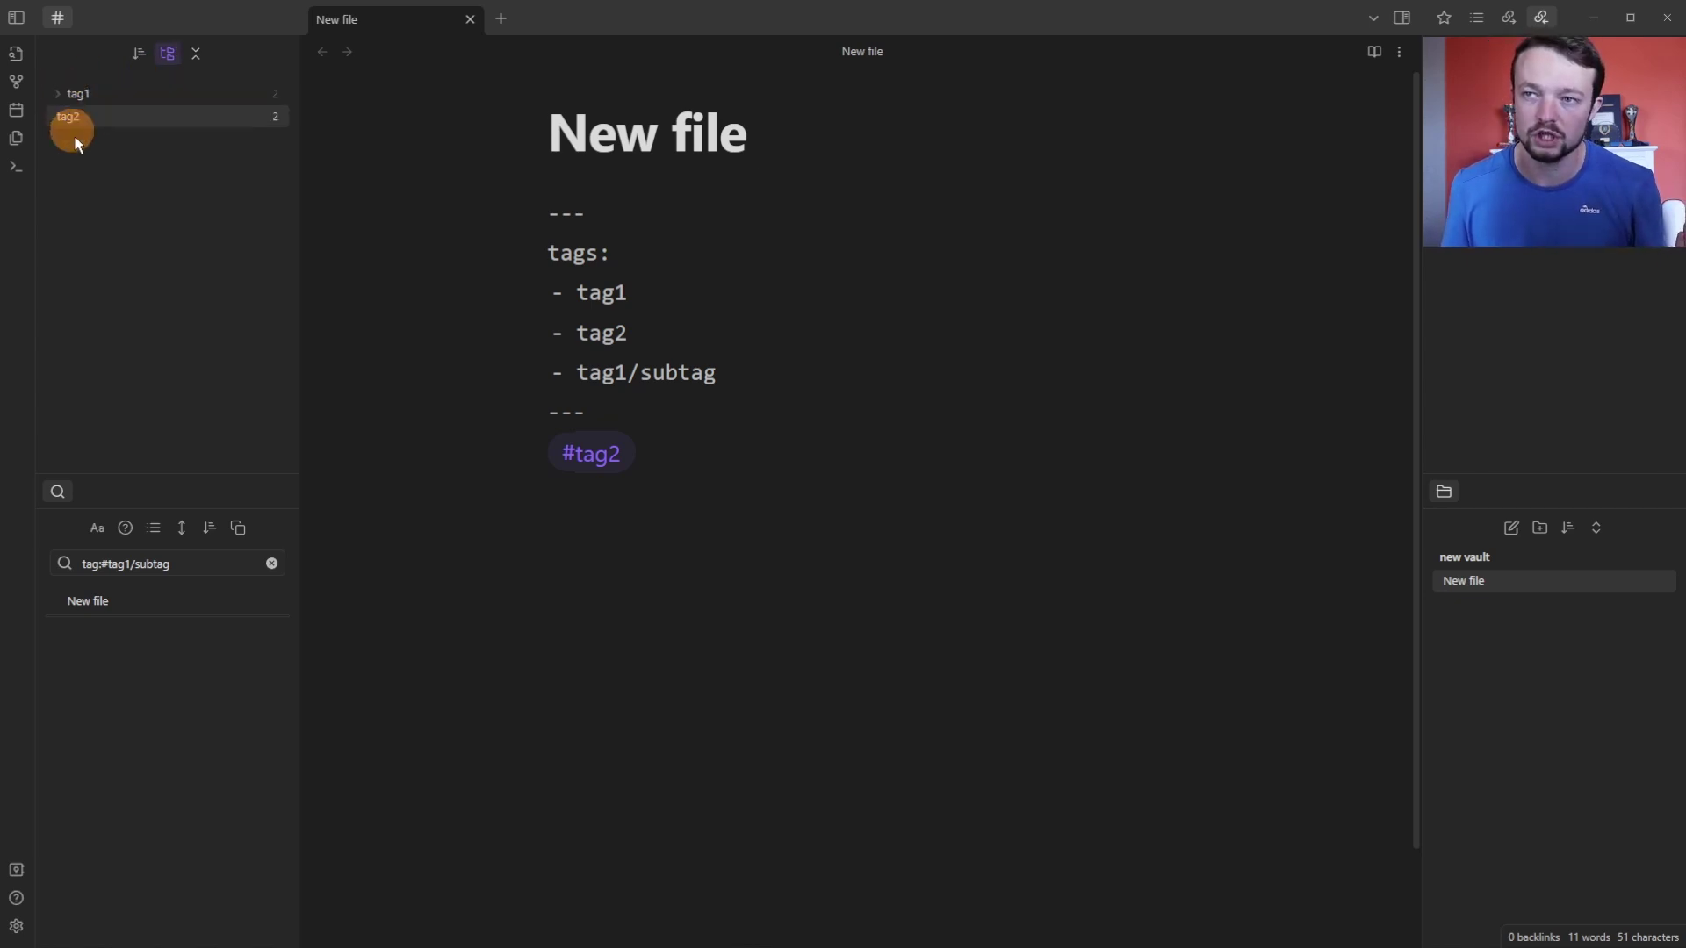
{"action": "left_click", "coordinate": [58, 93]}
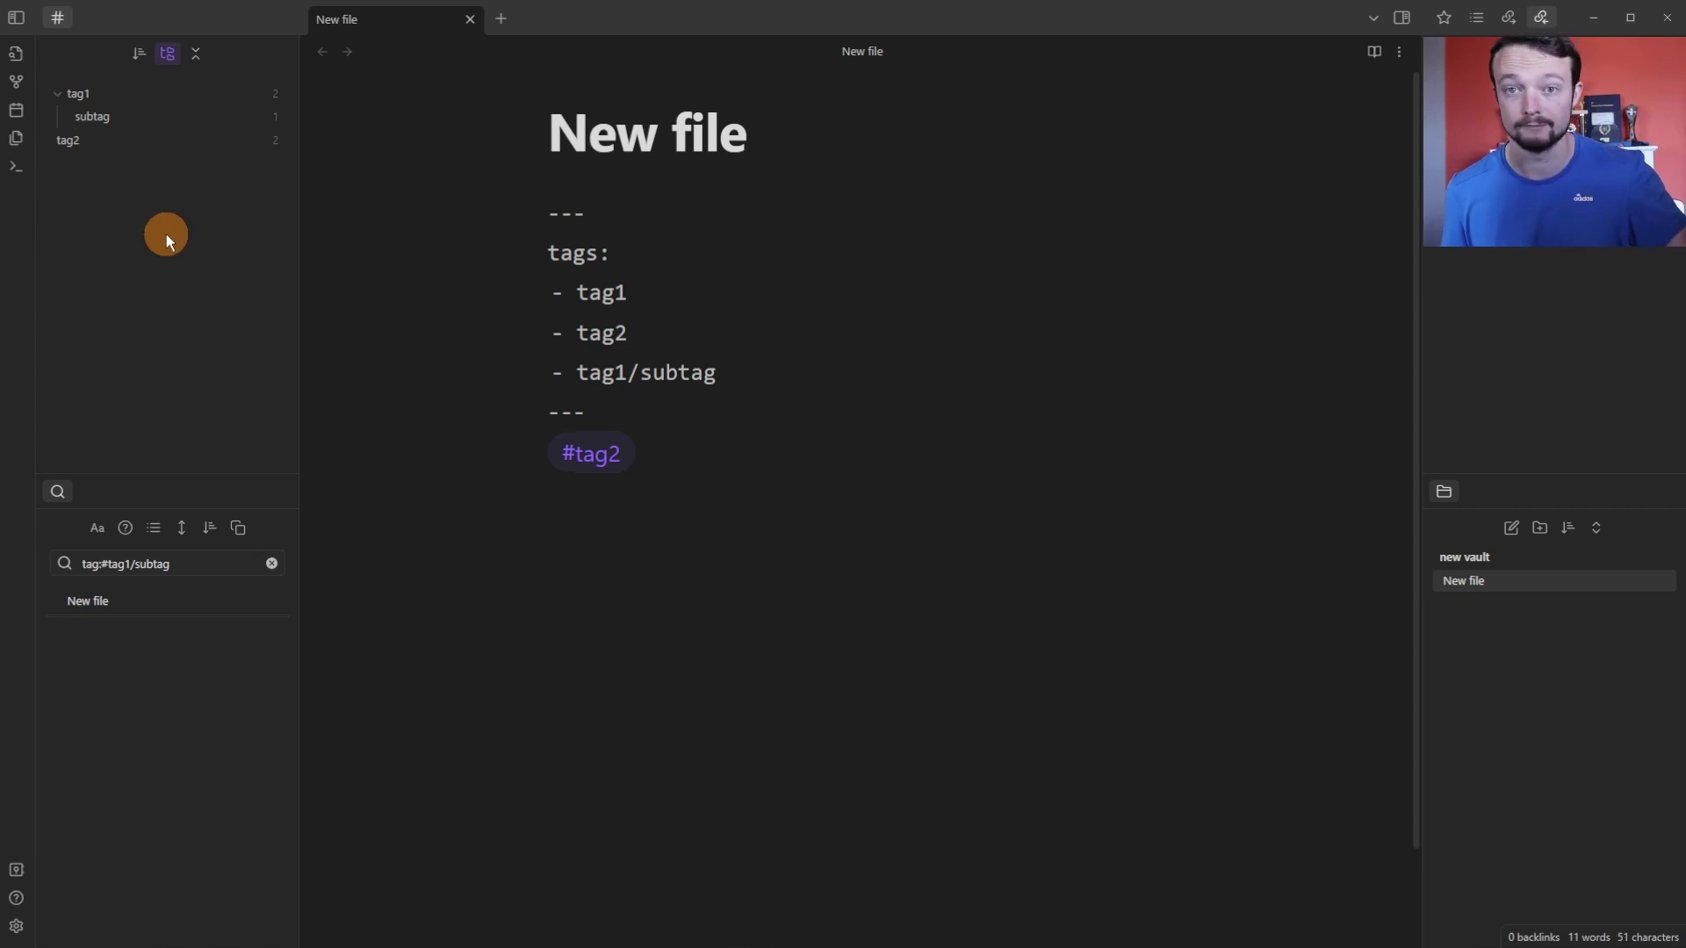
{"action": "left_click", "coordinate": [135, 98]}
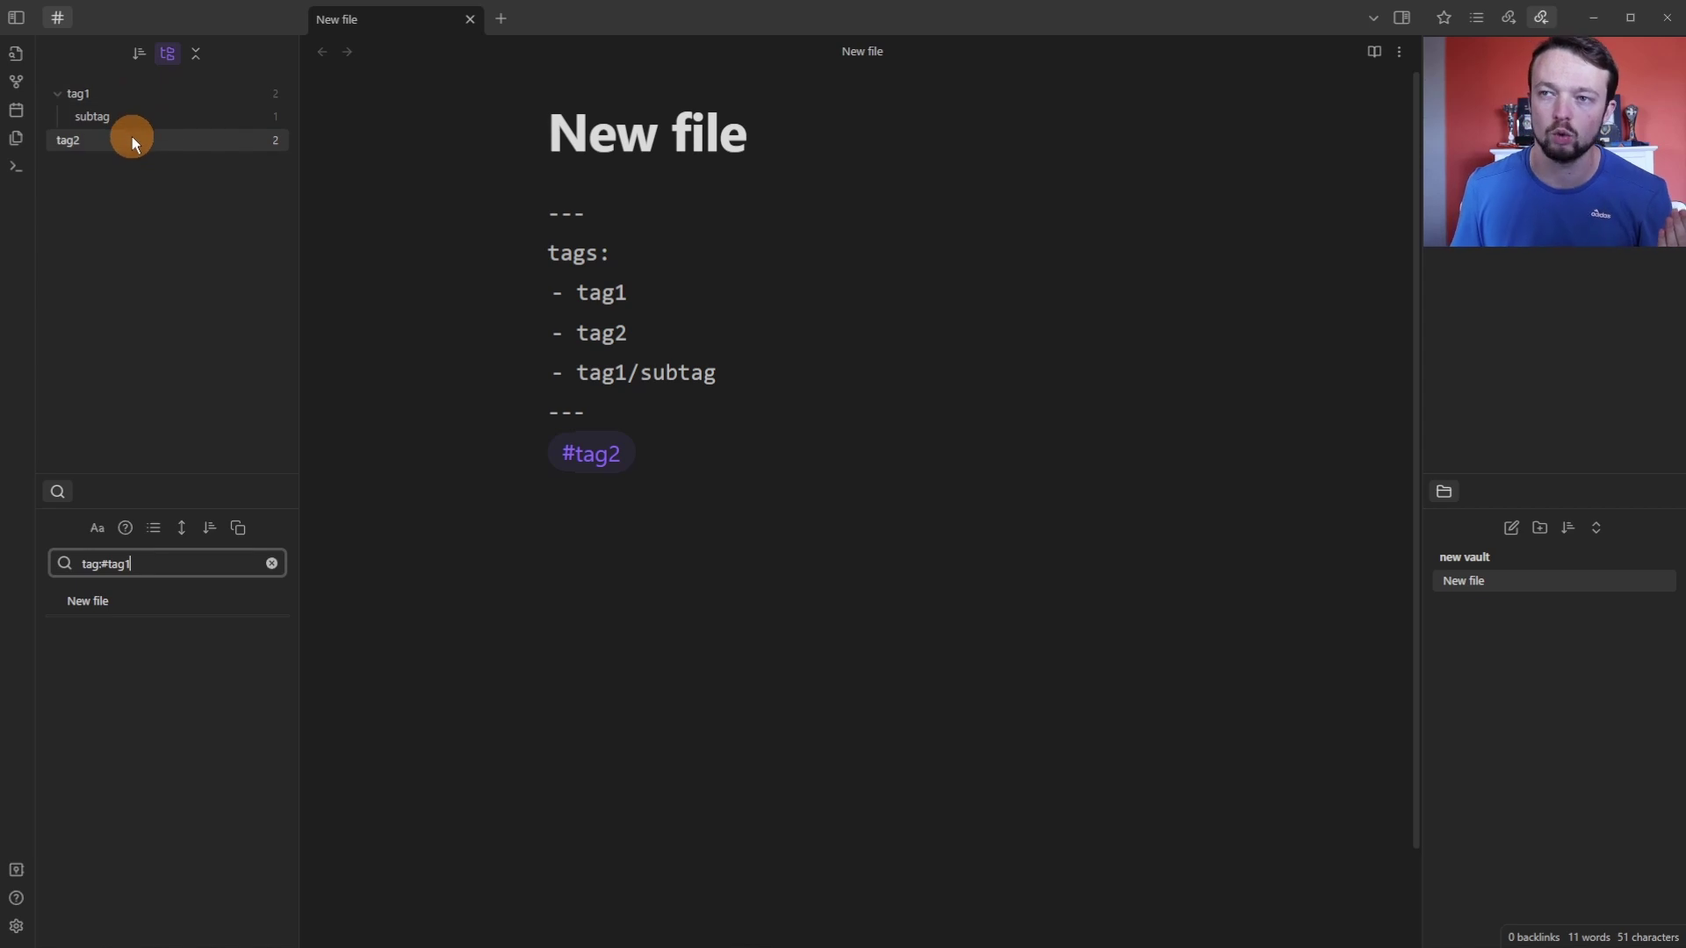
{"action": "left_click", "coordinate": [132, 135]}
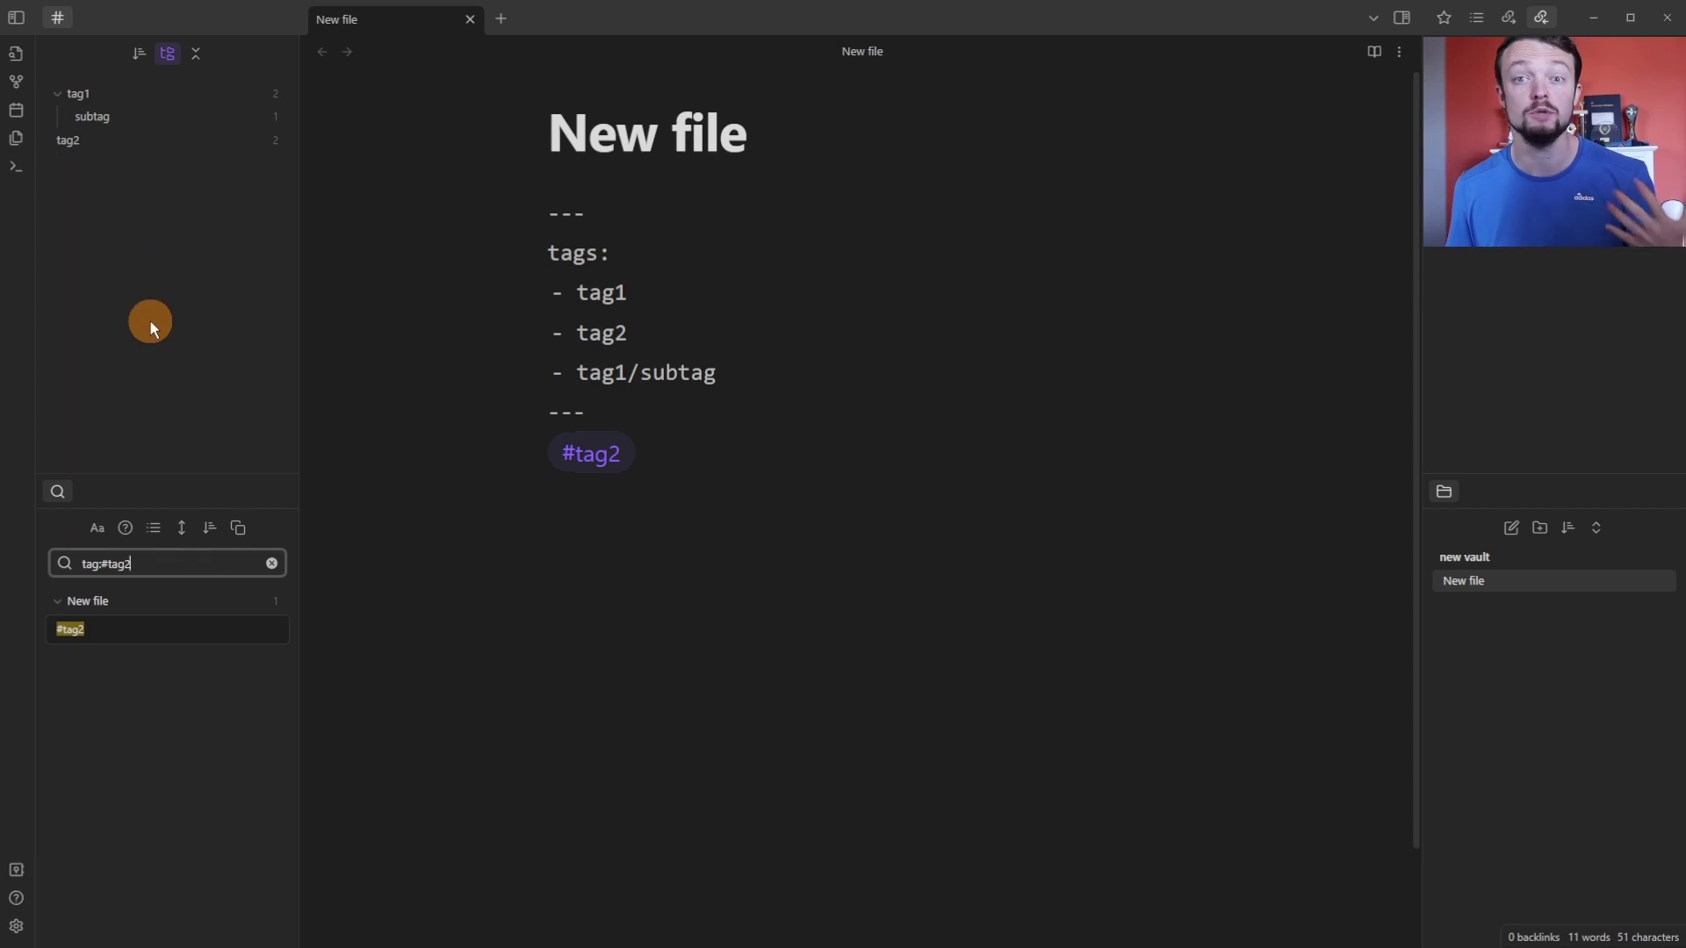
Turn on community plugins, then install and enable Tag Wrangler found by searching 'tag wra'.
{"action": "key", "text": "ctrl+comma"}
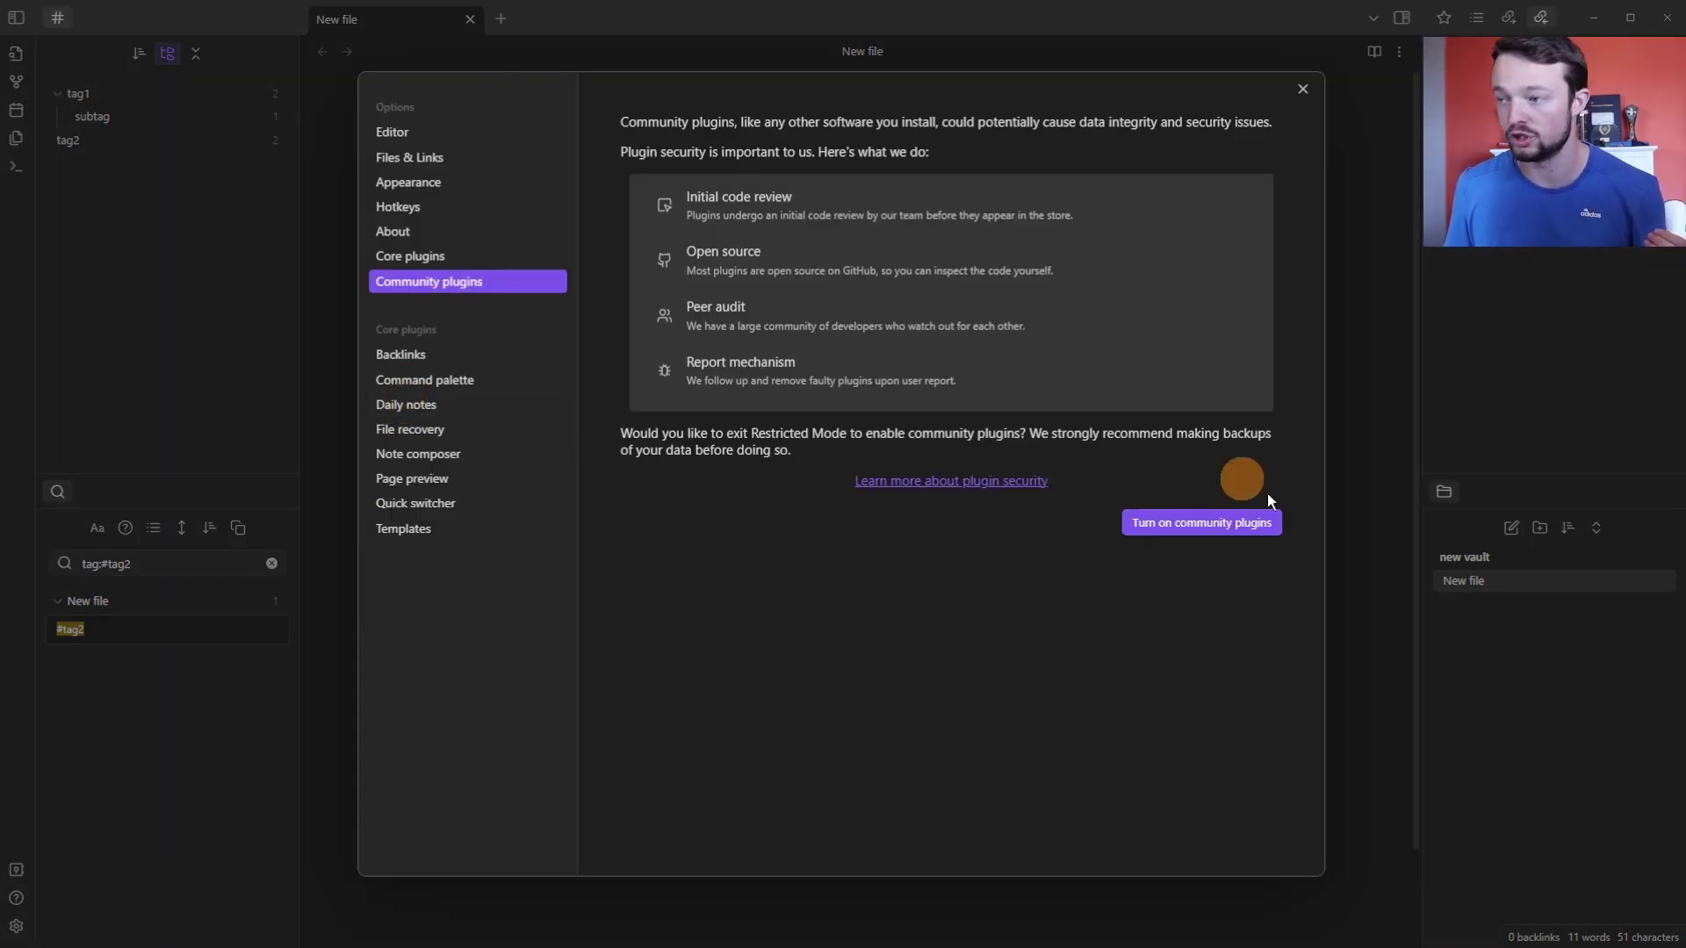
{"action": "left_click", "coordinate": [1229, 523]}
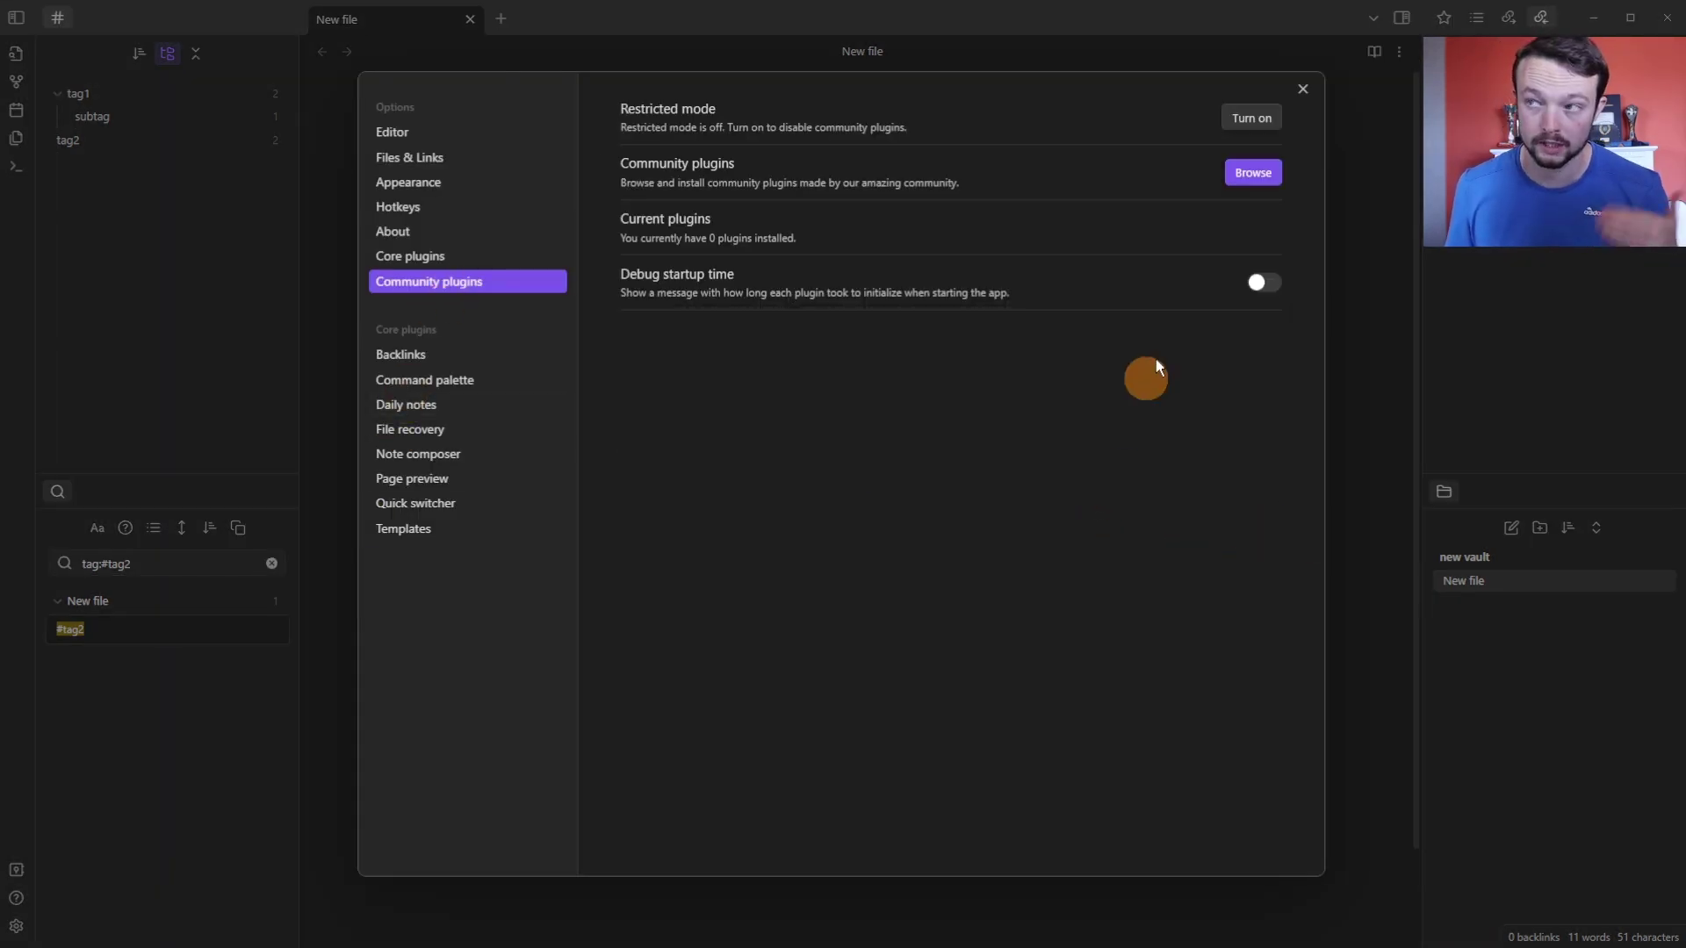
{"action": "left_click", "coordinate": [1254, 174]}
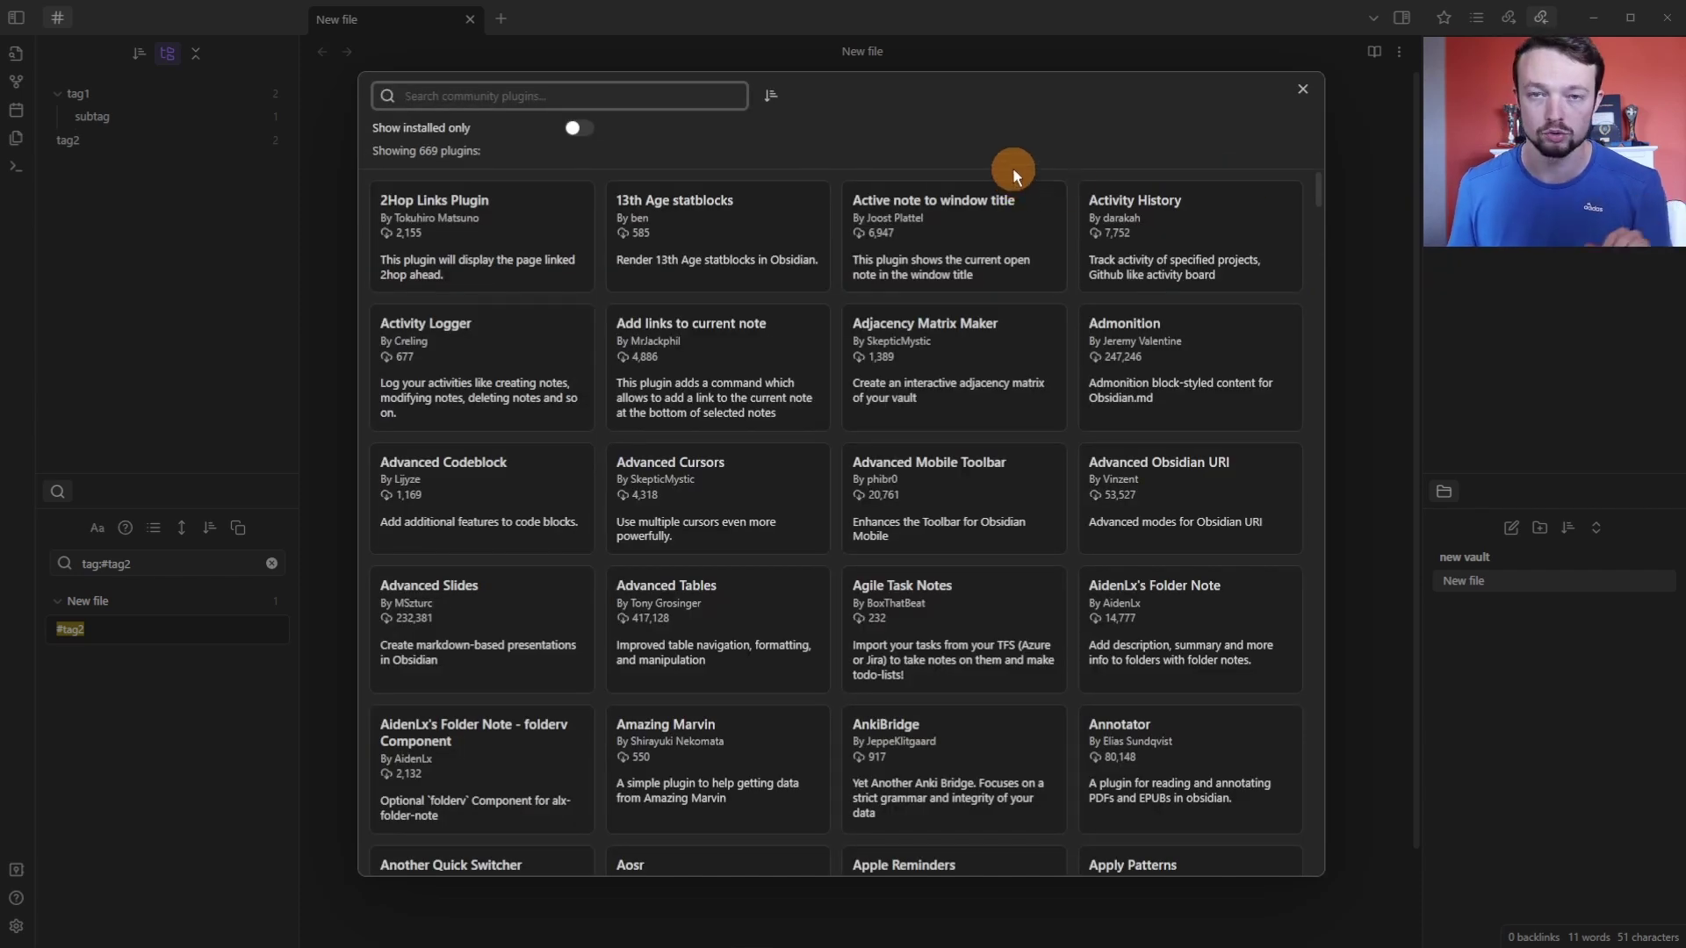
{"action": "type", "text": "tag wra"}
{"action": "left_click", "coordinate": [545, 265]}
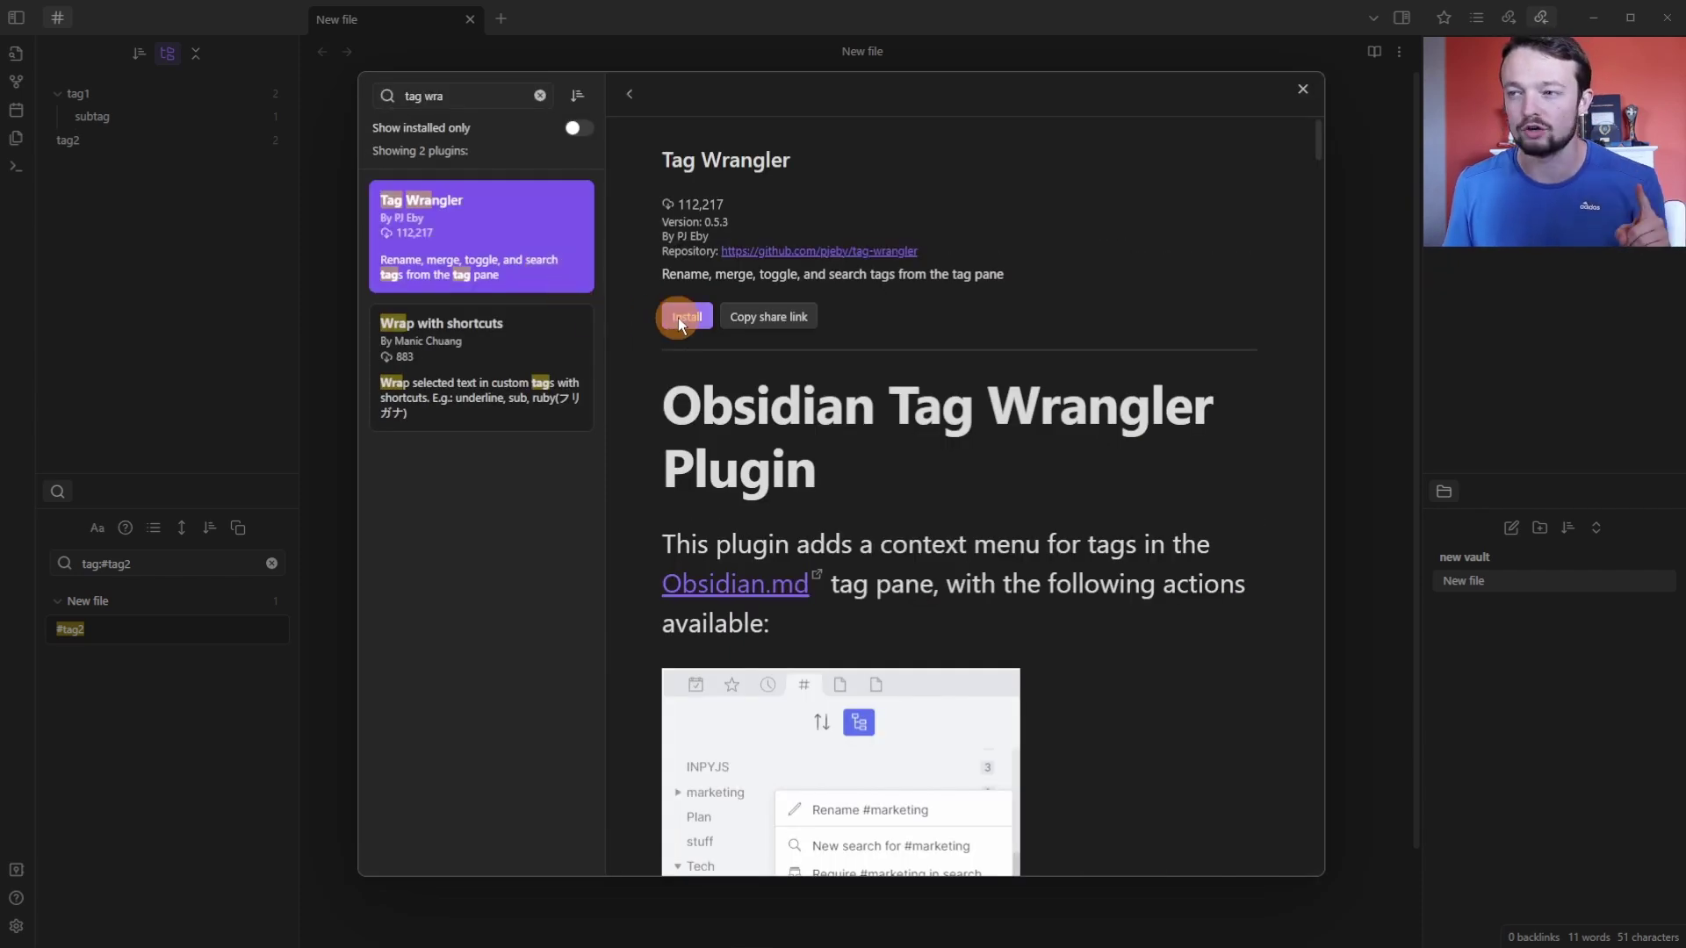
{"action": "left_click", "coordinate": [678, 318]}
{"action": "left_click", "coordinate": [694, 317]}
{"action": "key", "text": "Escape"}
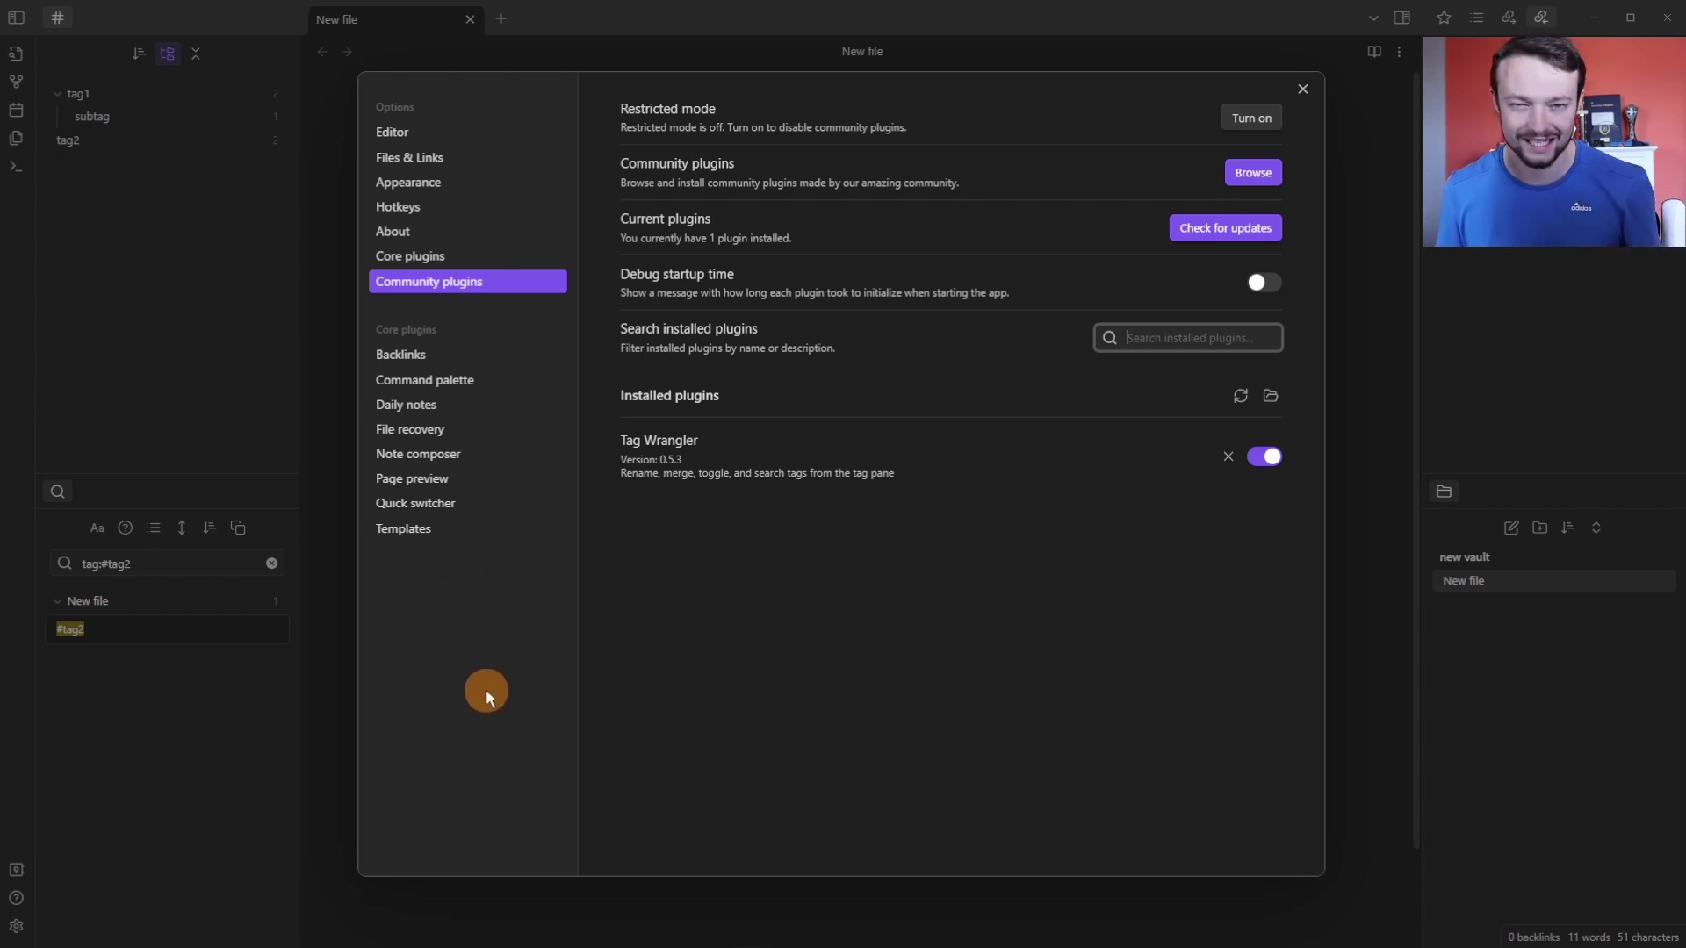
{"action": "key", "text": "Escape"}
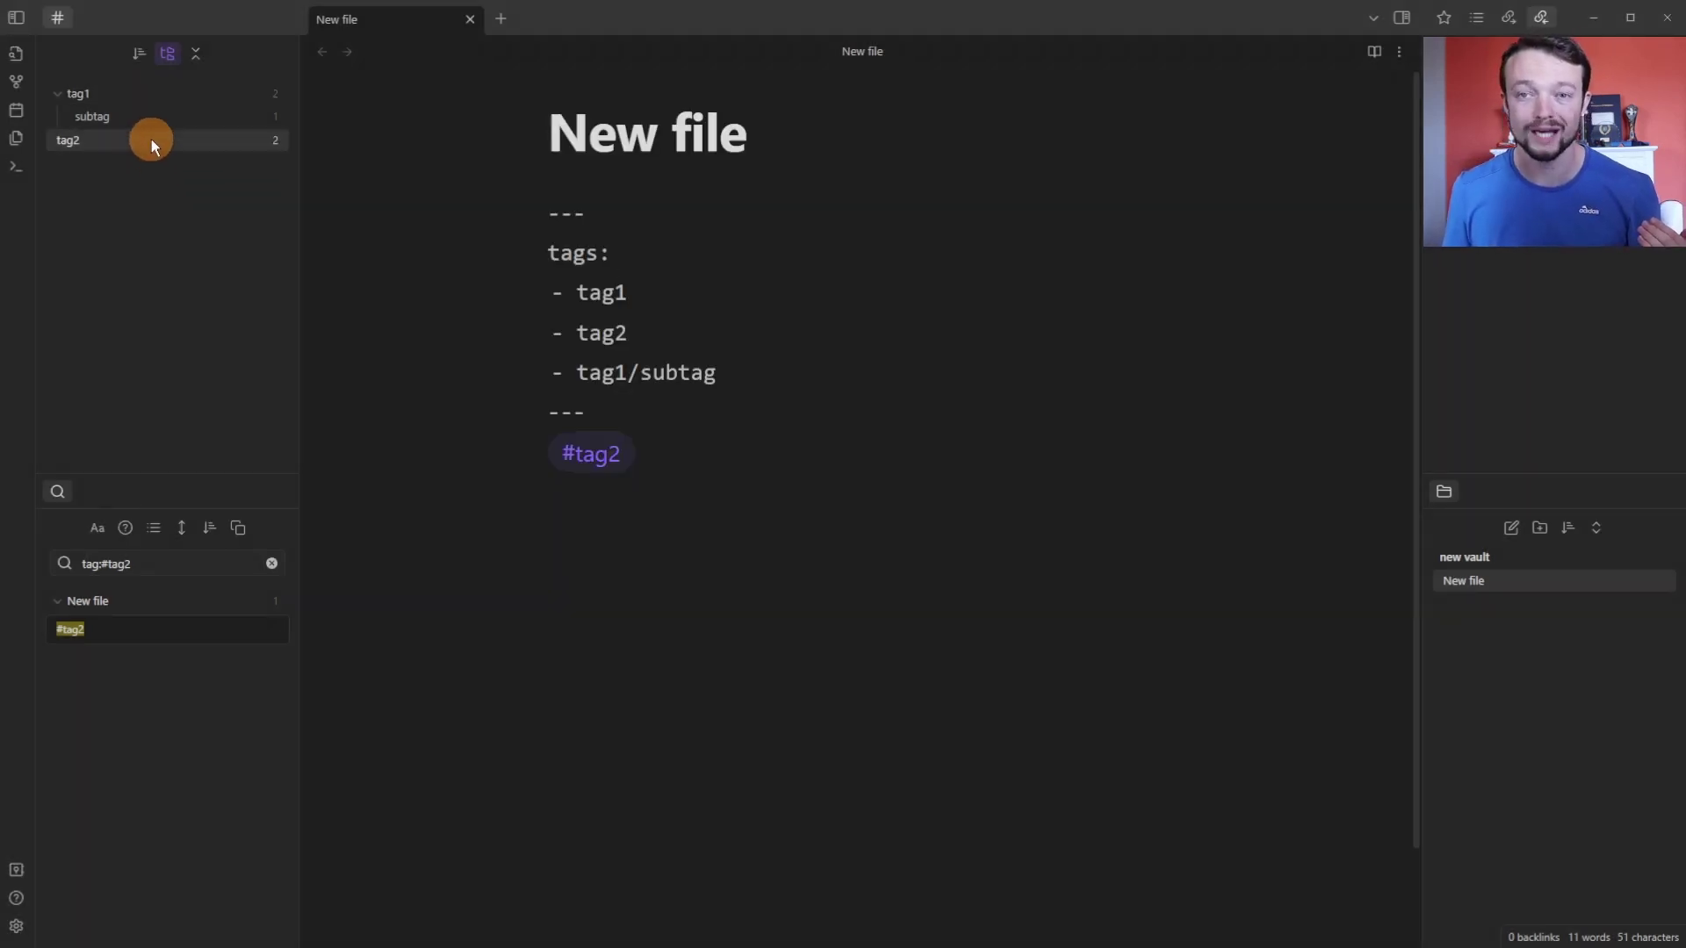
Use Tag Wrangler's Rename #tag2 on the Tags pane entry, trimming the name to tag.
{"action": "right_click", "coordinate": [151, 139]}
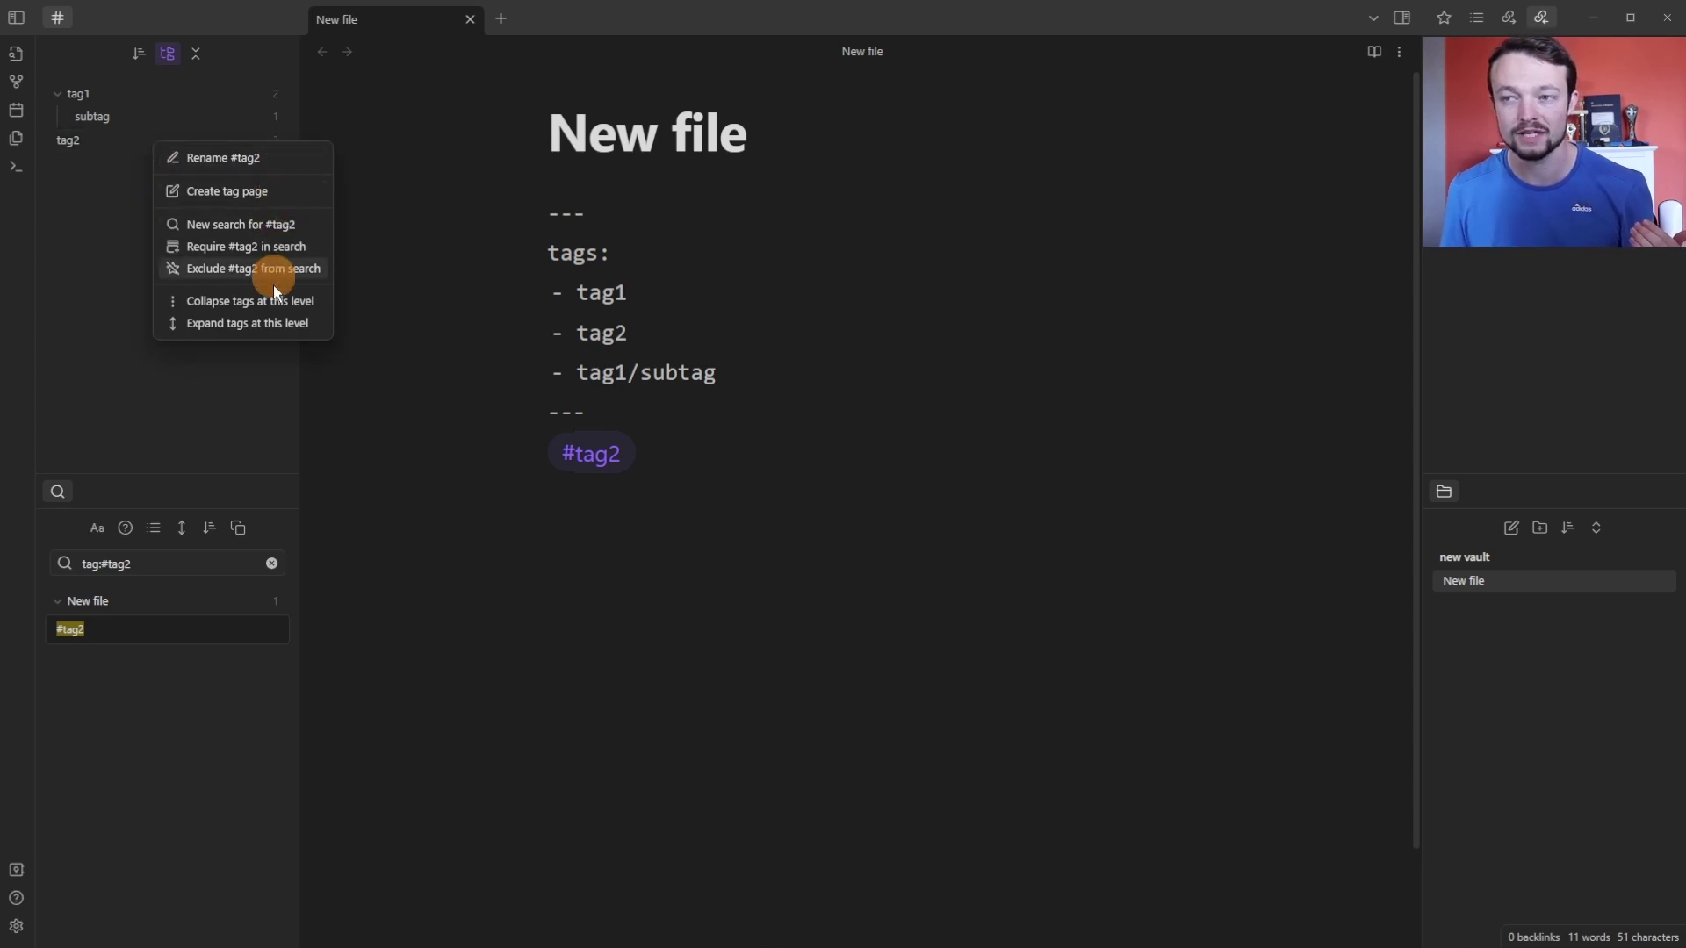
{"action": "left_click", "coordinate": [223, 158]}
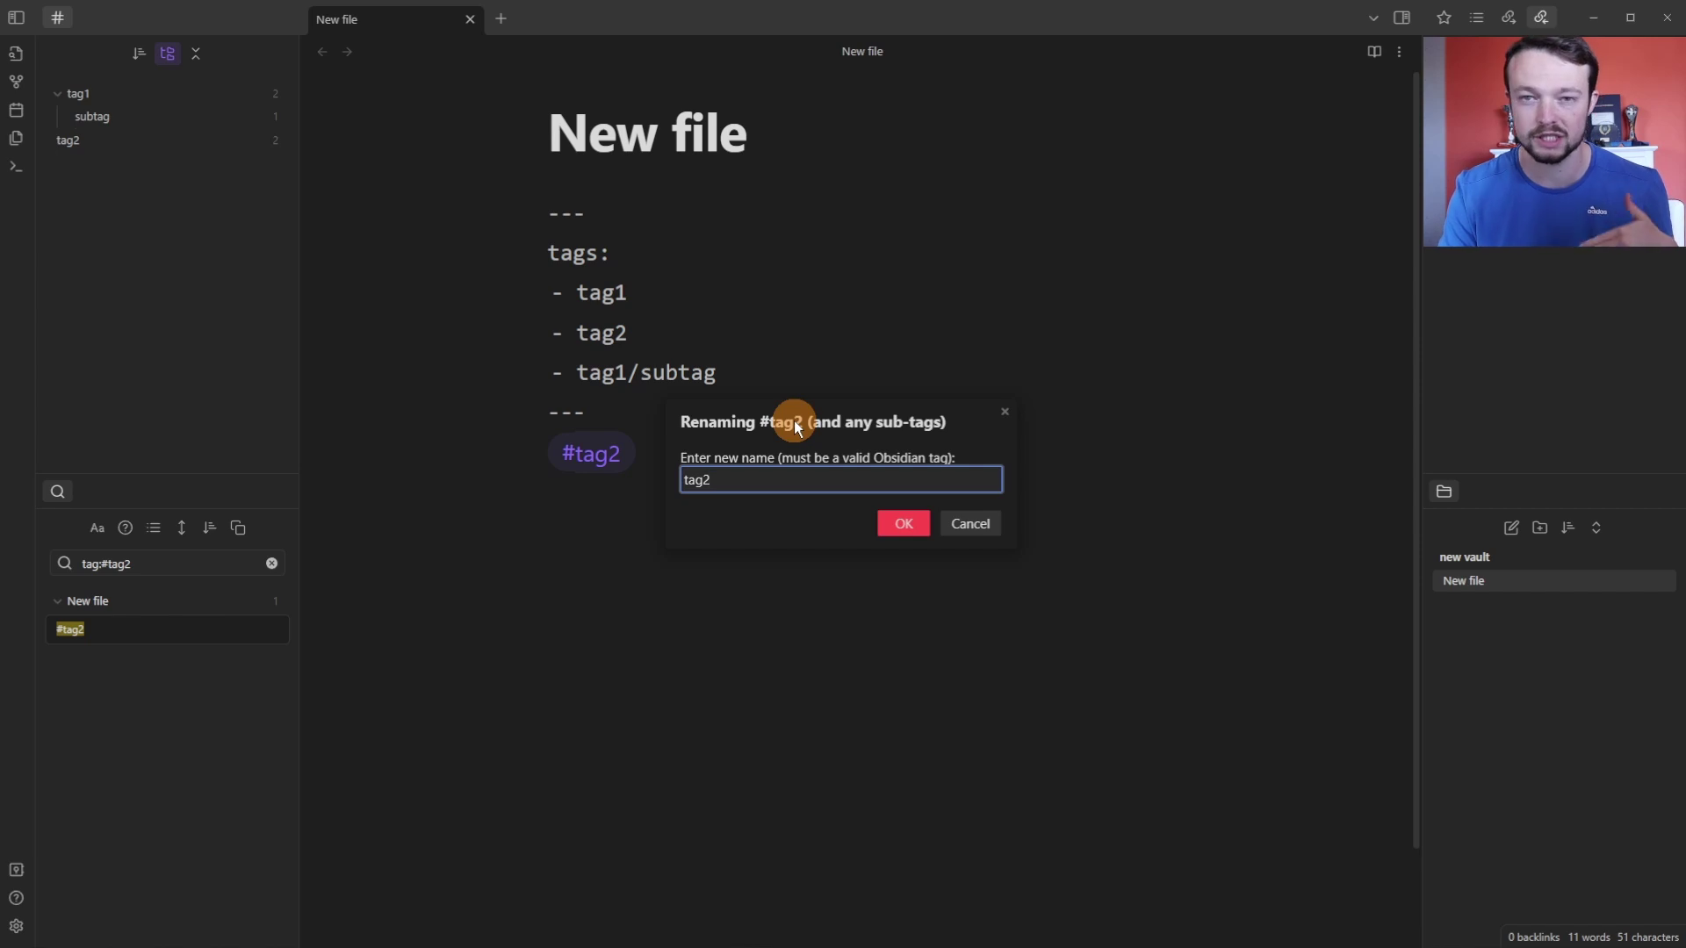
{"action": "key", "text": "BackSpace"}
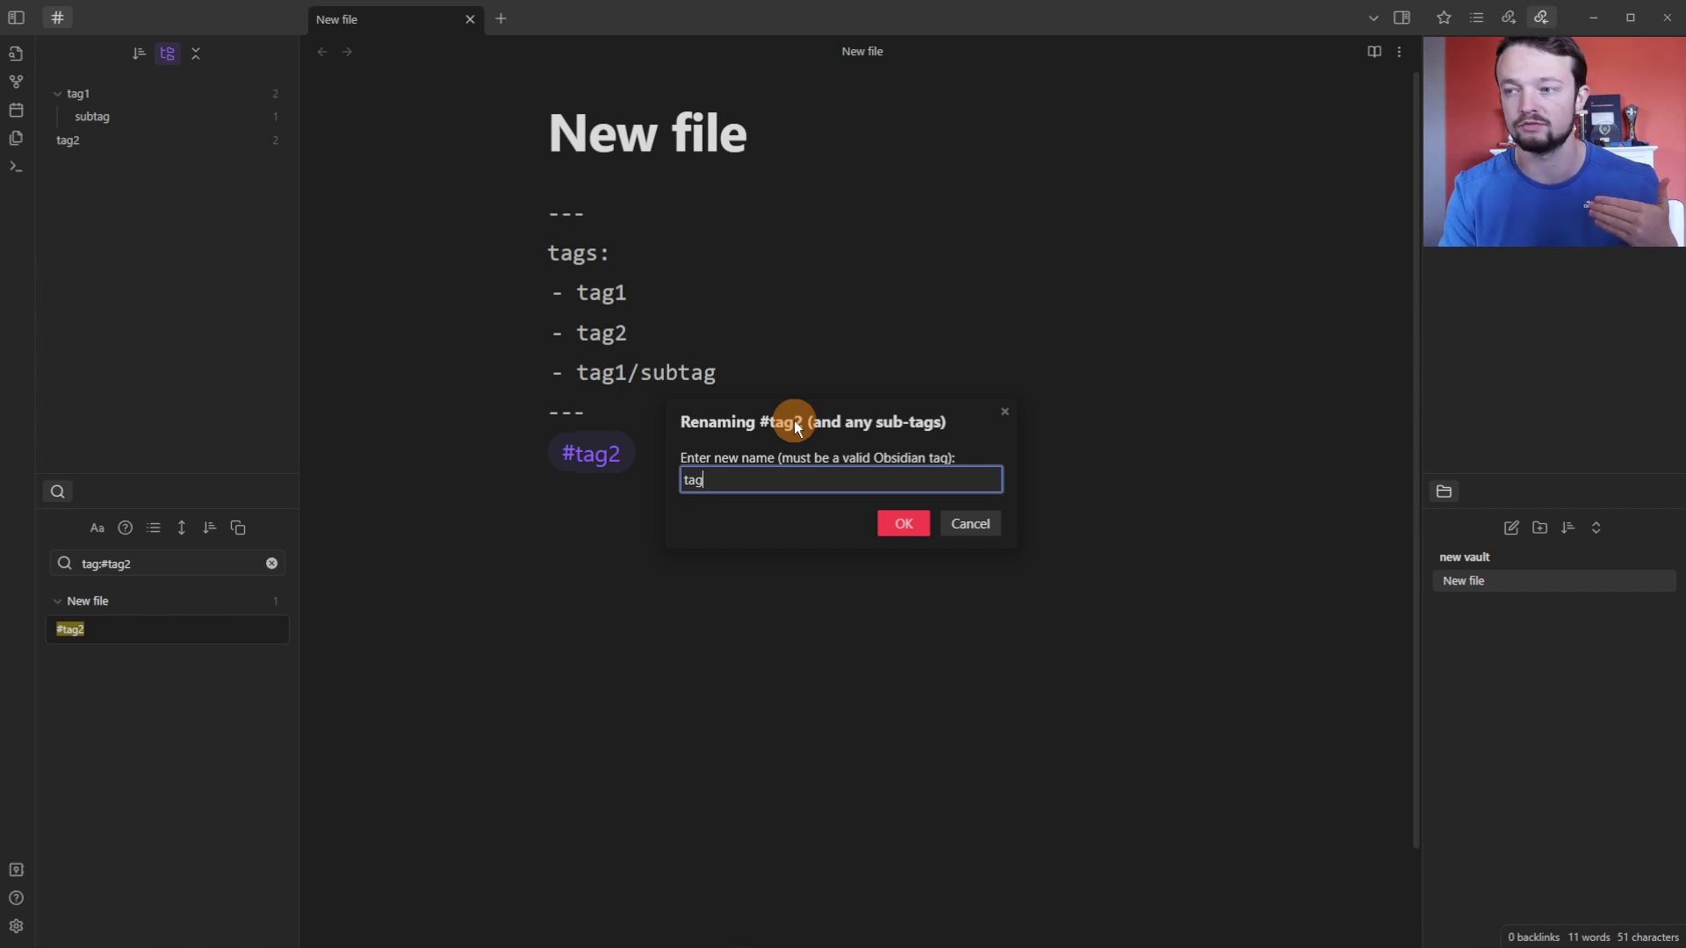
{"action": "left_click", "coordinate": [910, 524]}
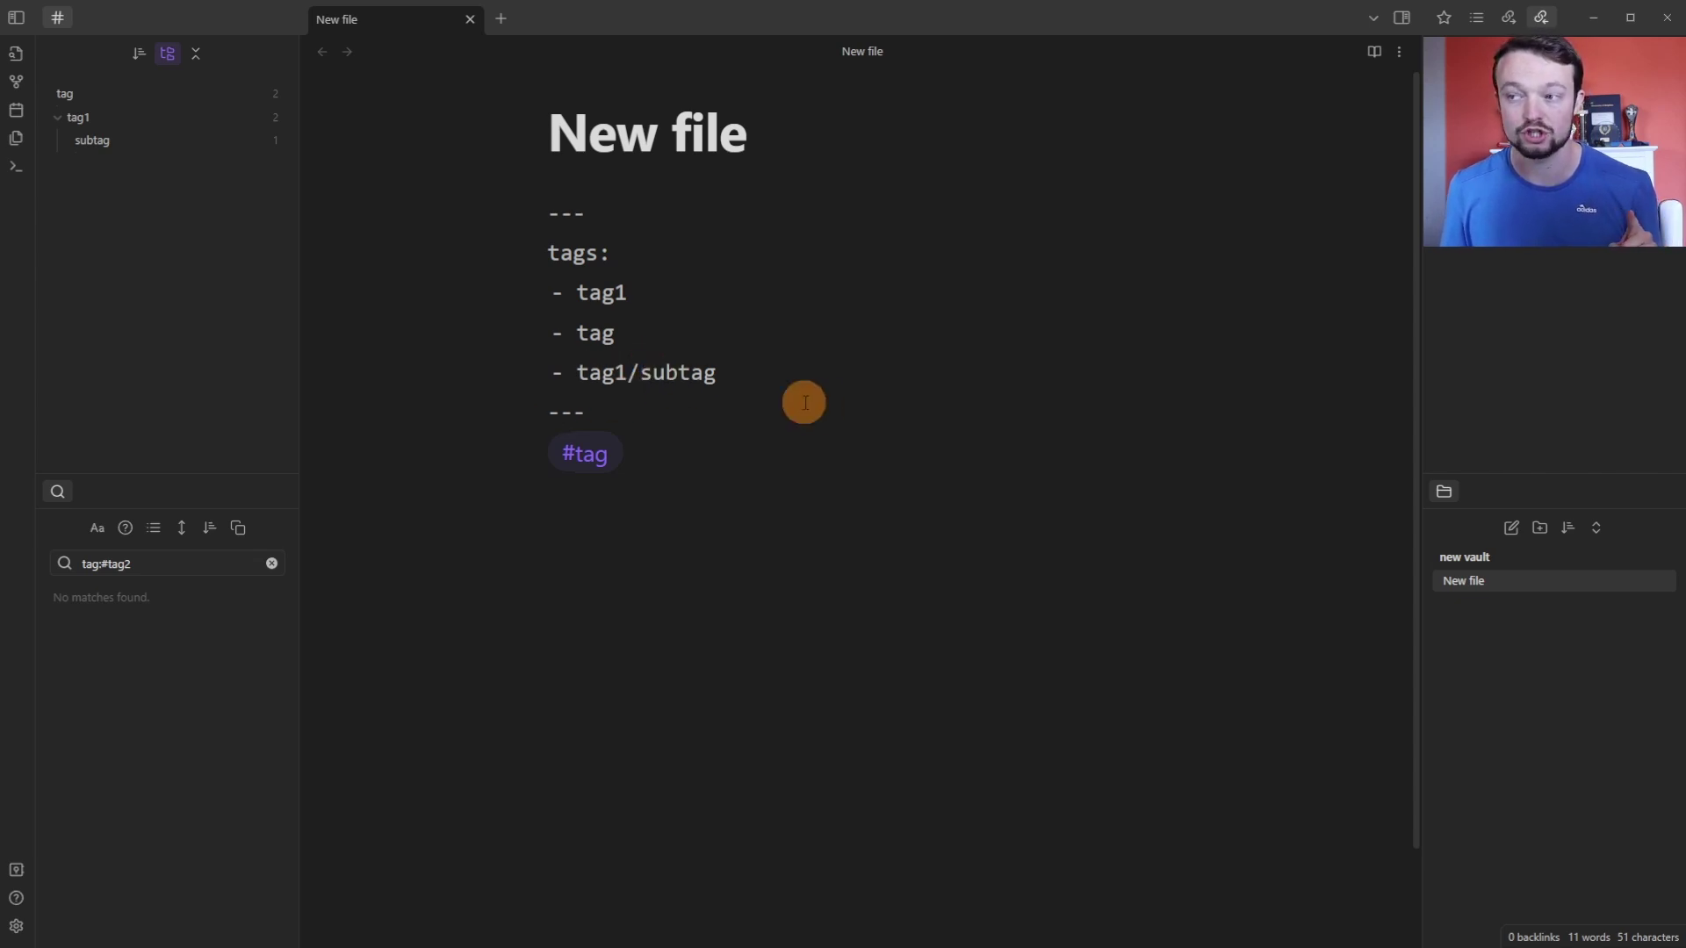
Rename #tag1 to tag with Tag Wrangler and accept the merge warning.
{"action": "right_click", "coordinate": [125, 114]}
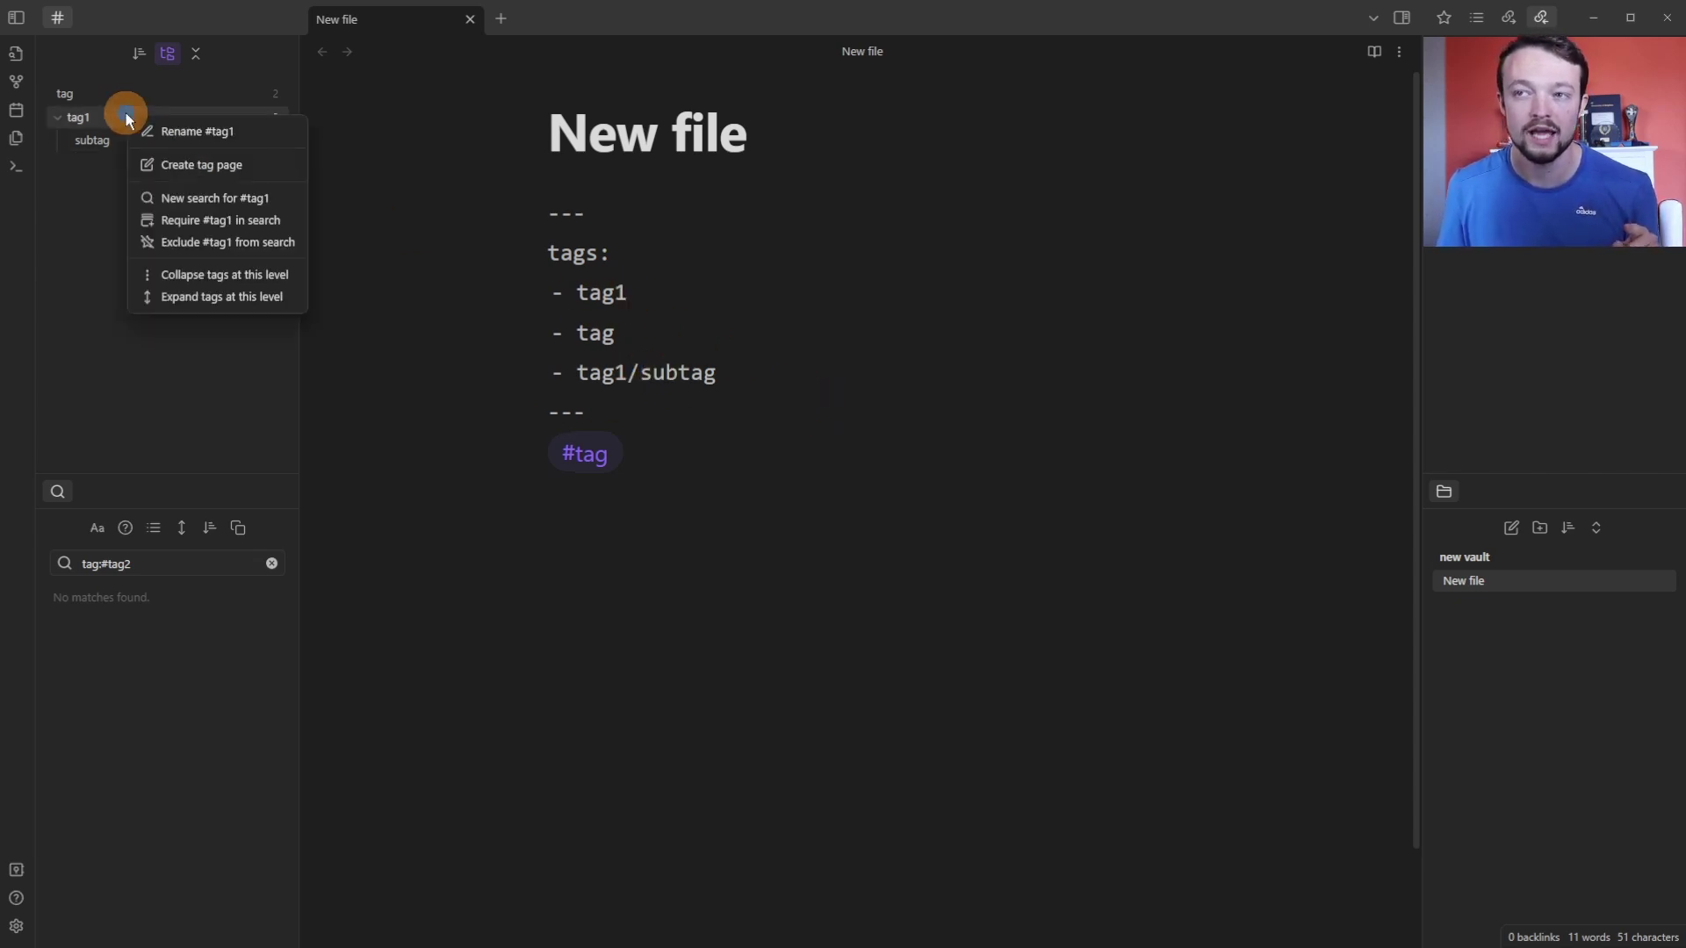
{"action": "left_click", "coordinate": [202, 132]}
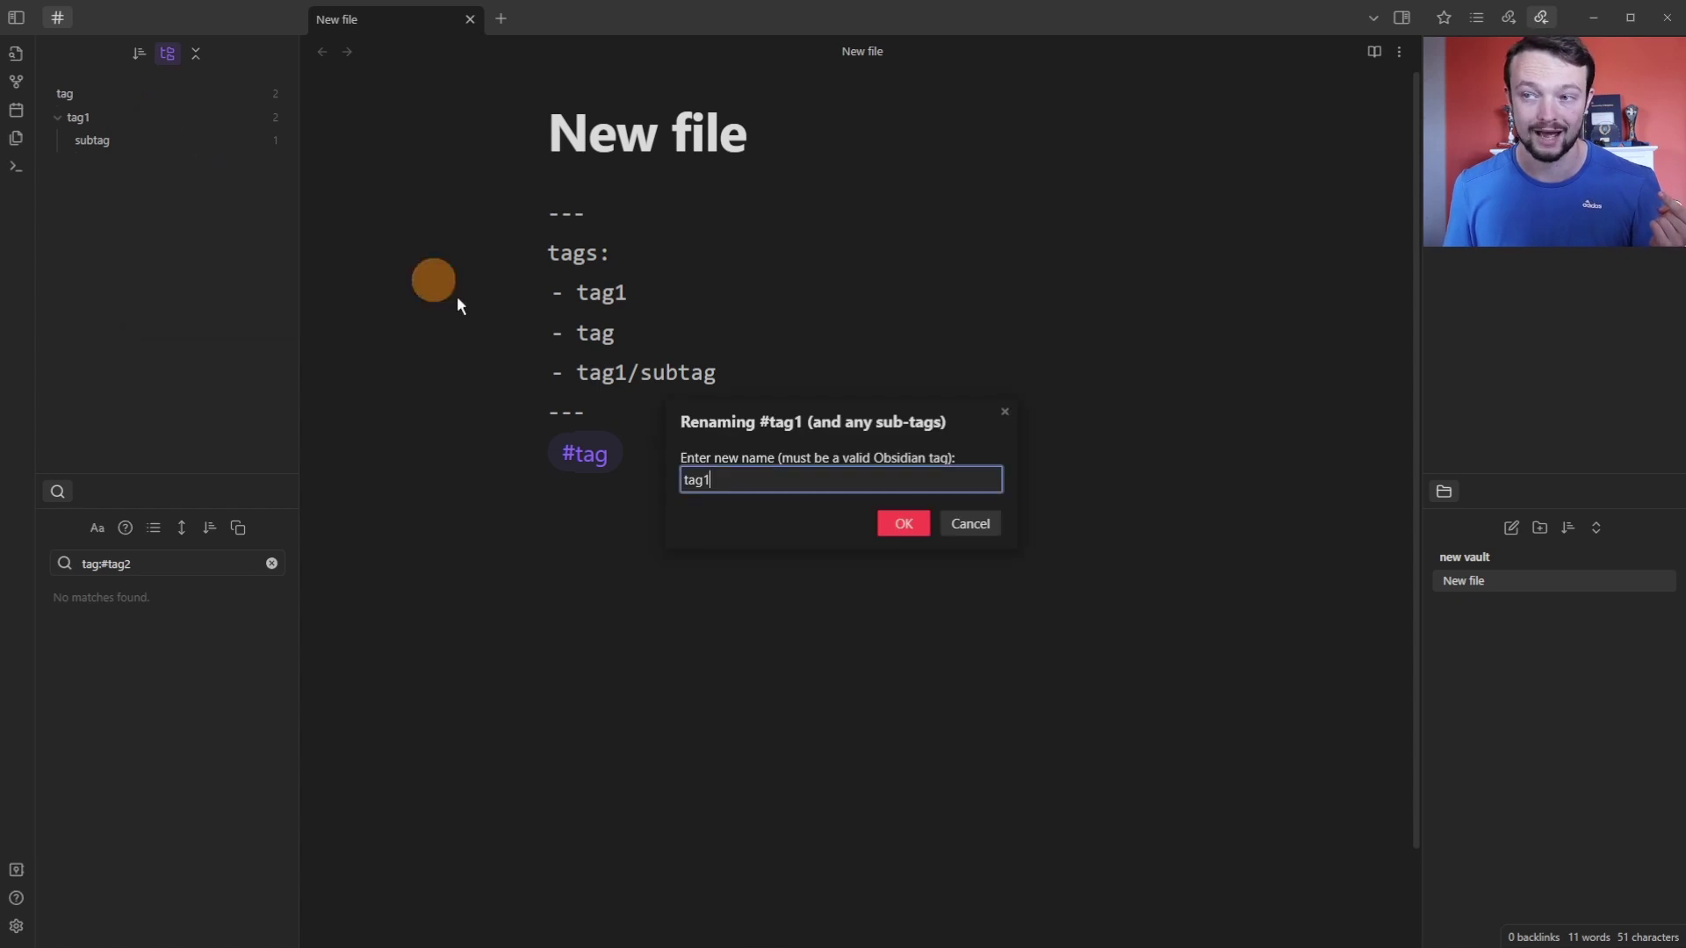
{"action": "key", "text": "BackSpace"}
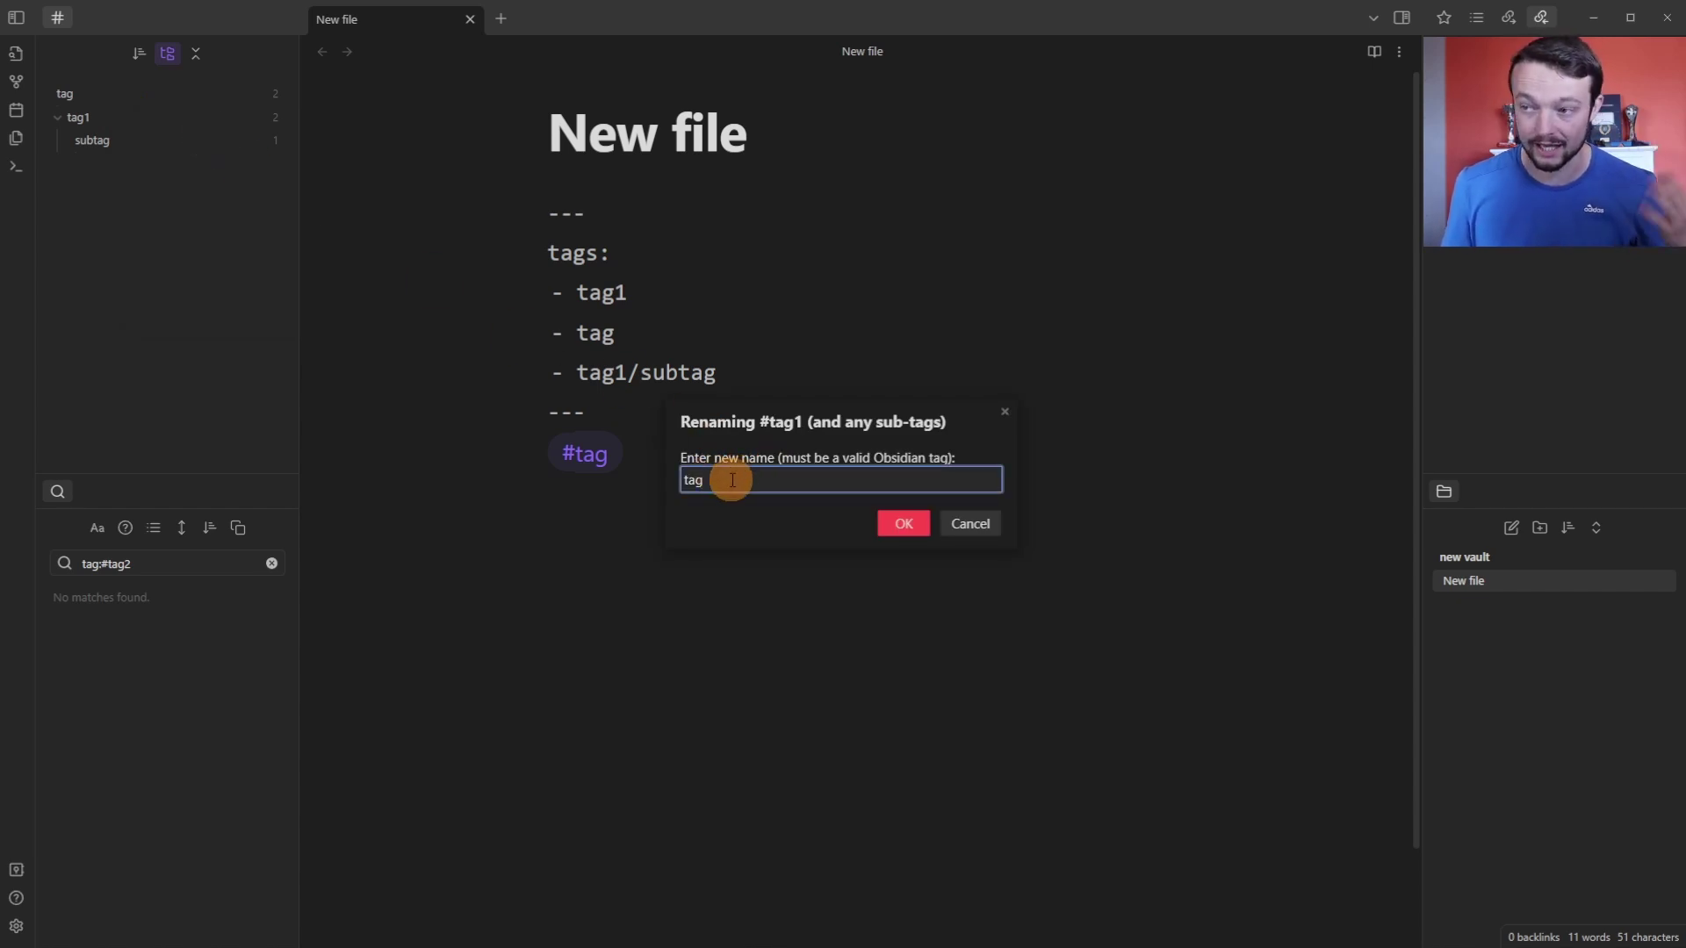
{"action": "left_click", "coordinate": [904, 523]}
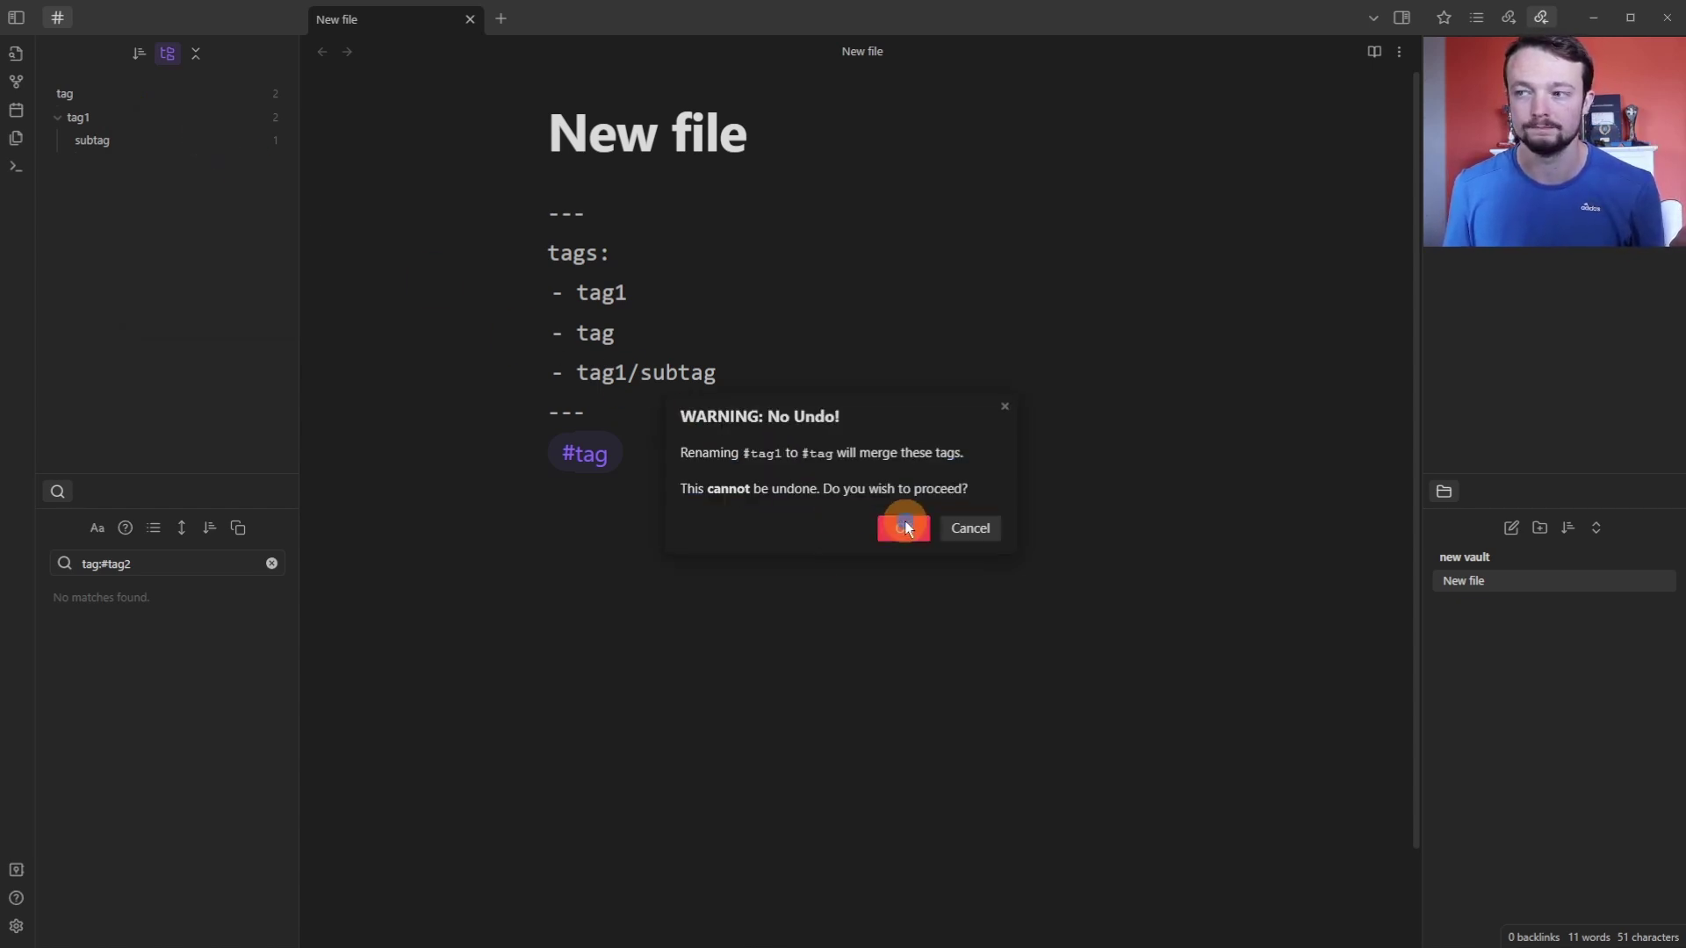
{"action": "left_click", "coordinate": [906, 528]}
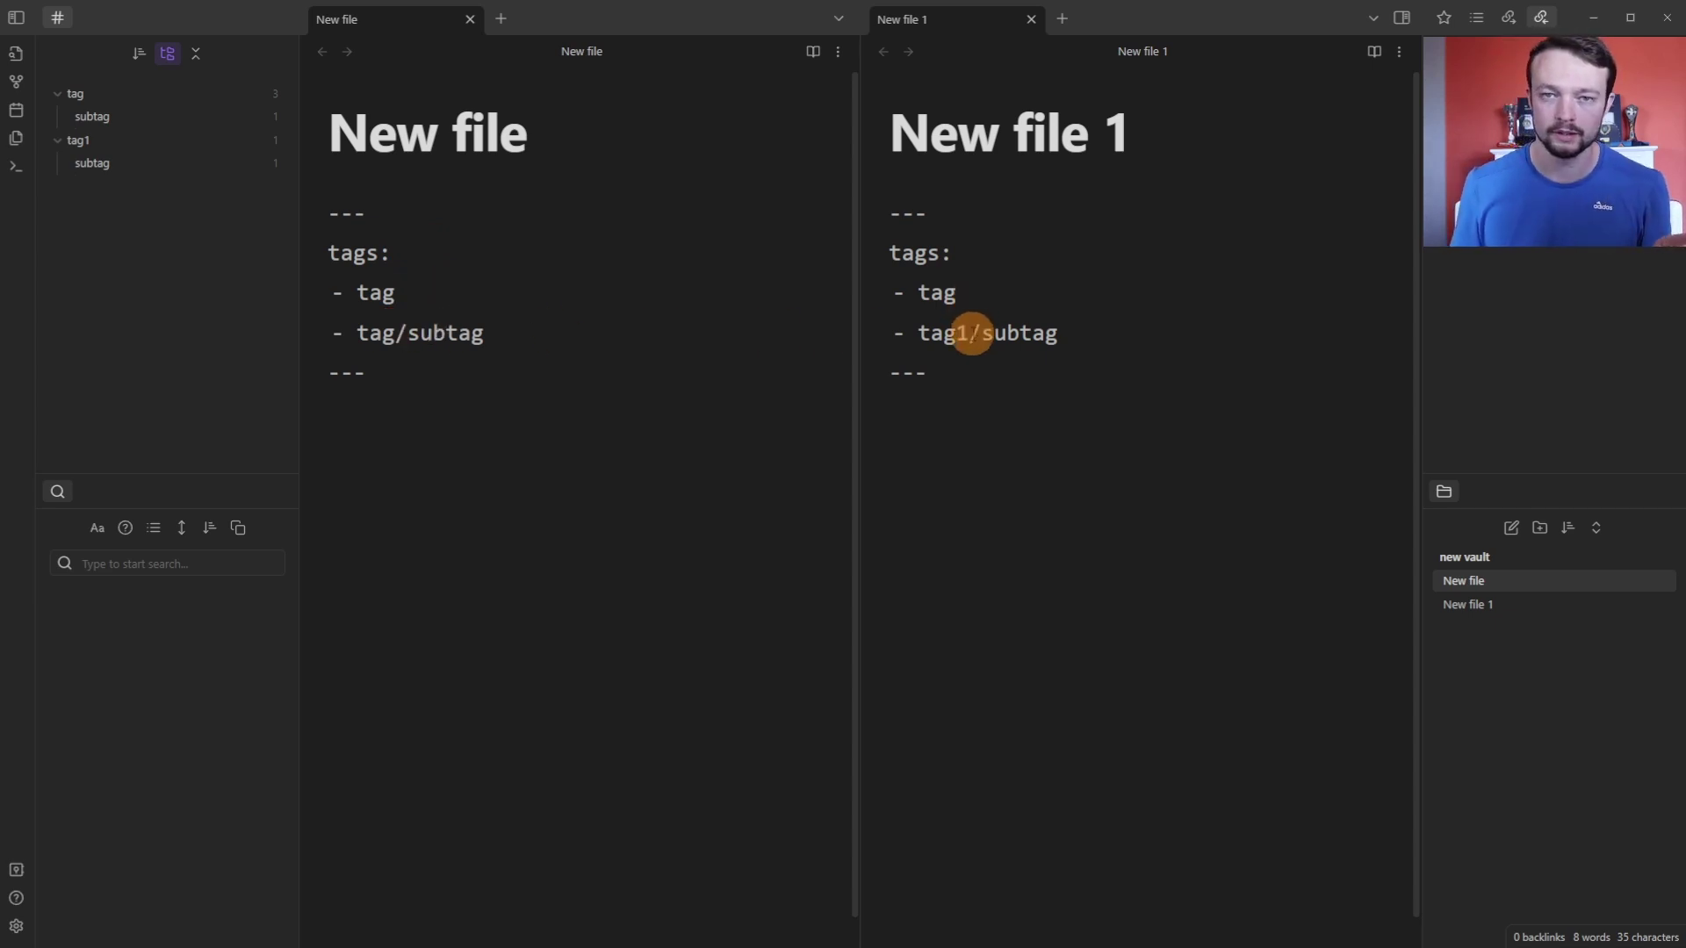
Search for tag:#tag and exclude #tag1 from the results via its context menu.
{"action": "left_click", "coordinate": [157, 100]}
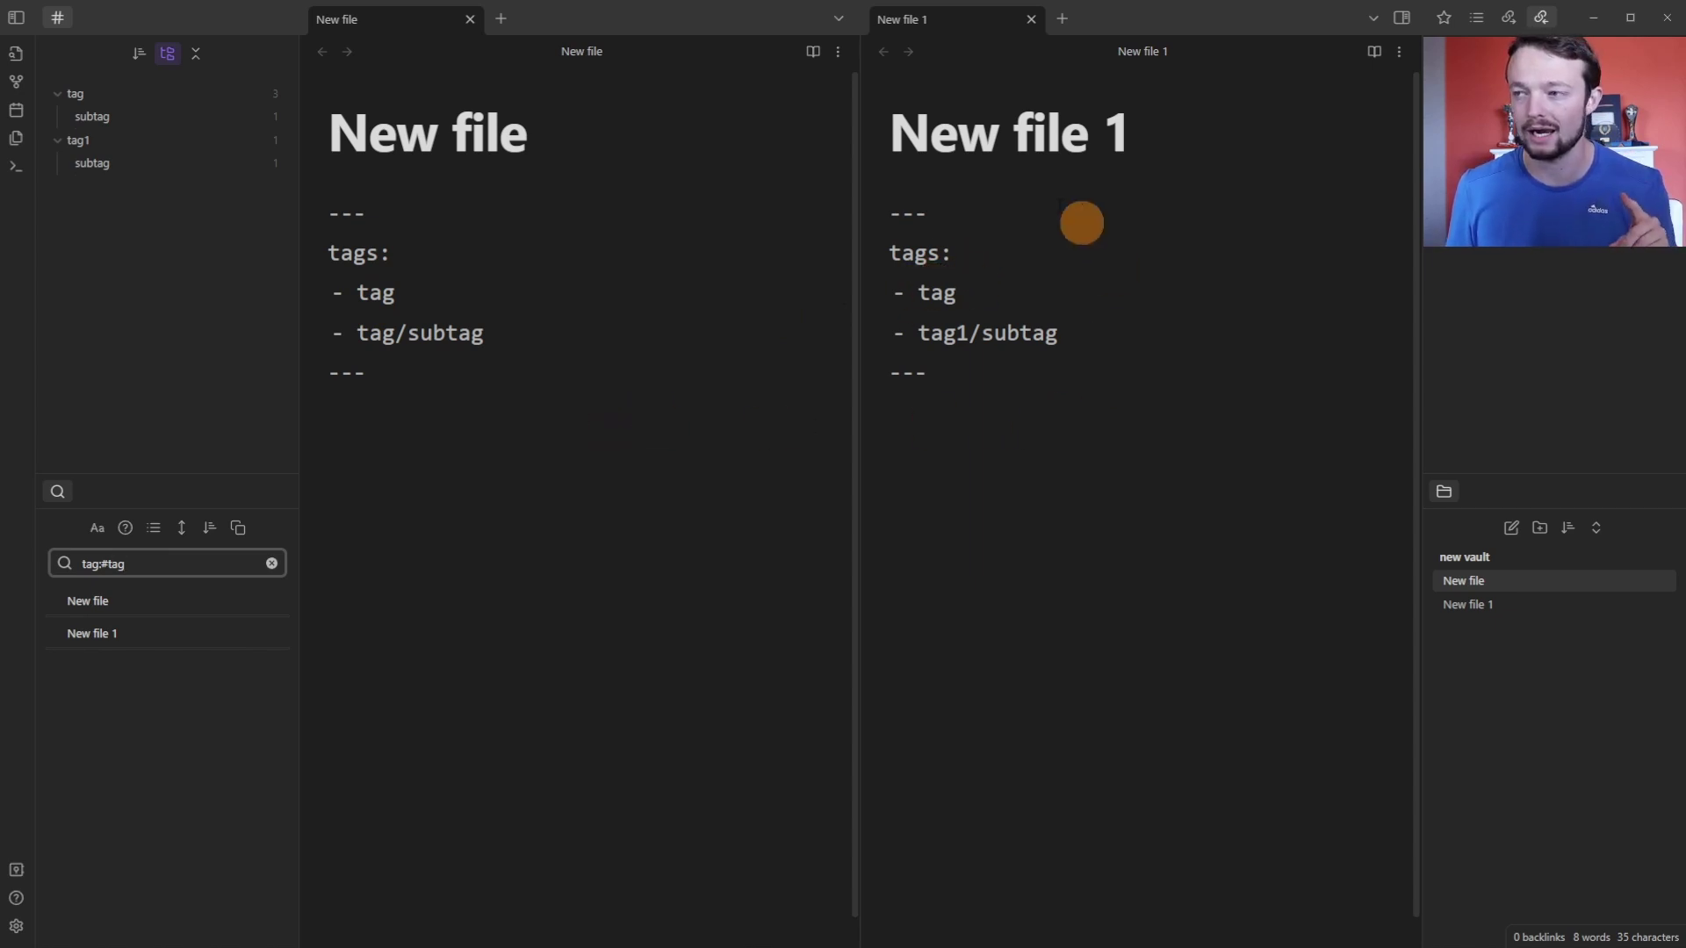
{"action": "right_click", "coordinate": [92, 140]}
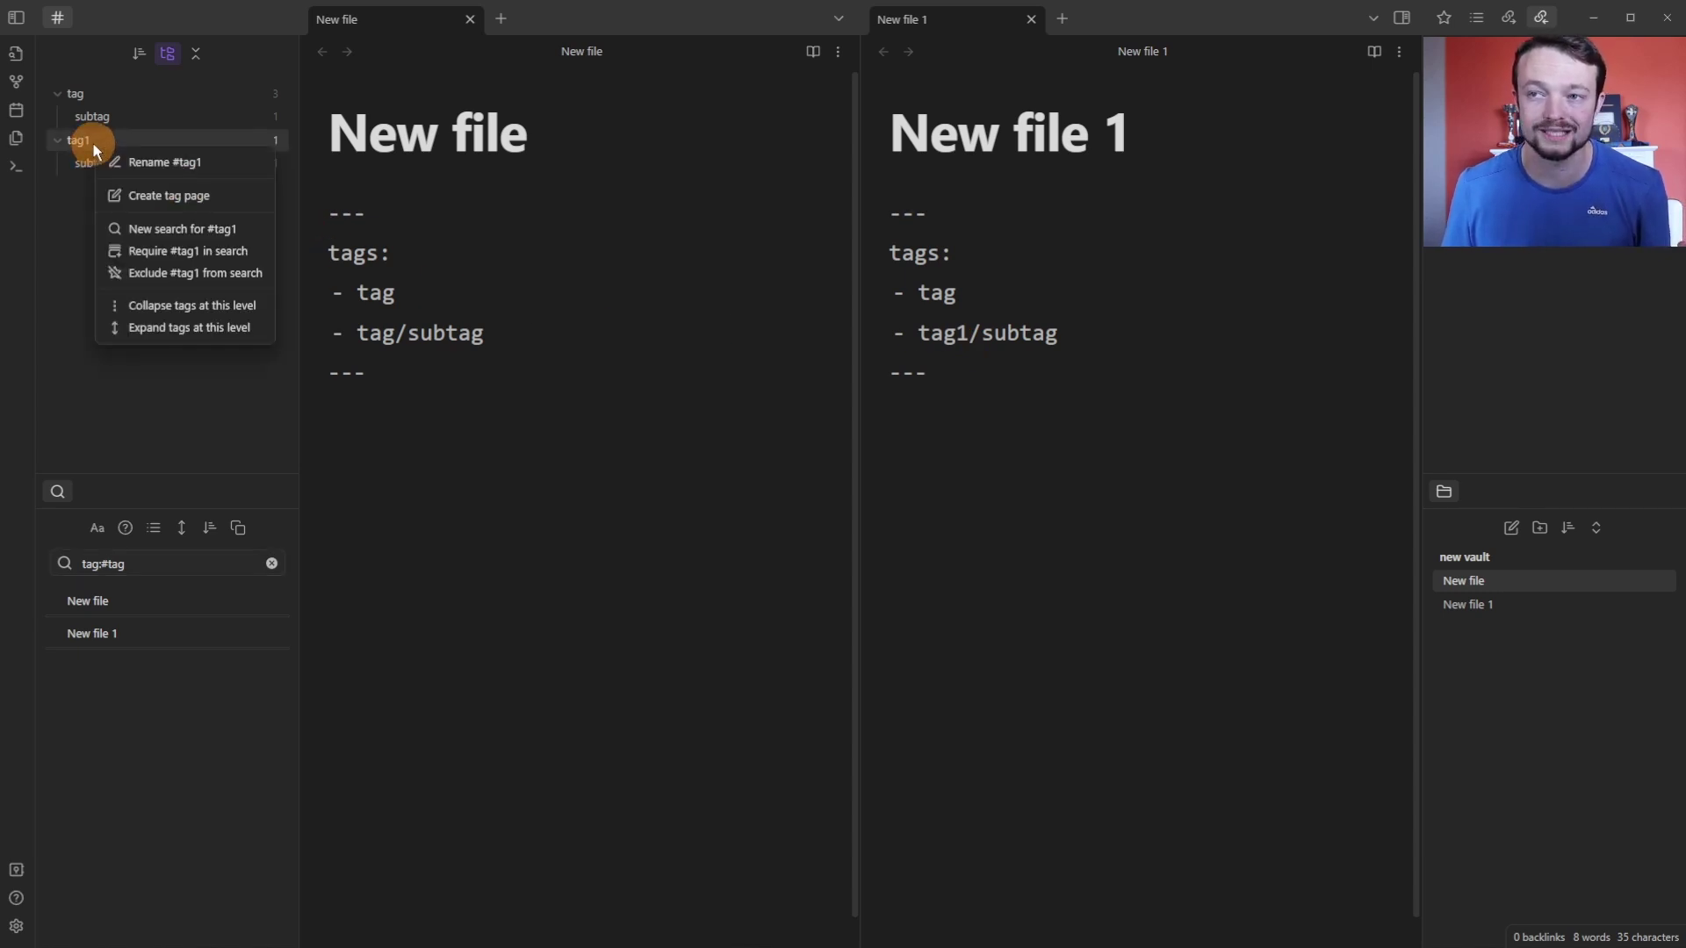
{"action": "left_click", "coordinate": [209, 274]}
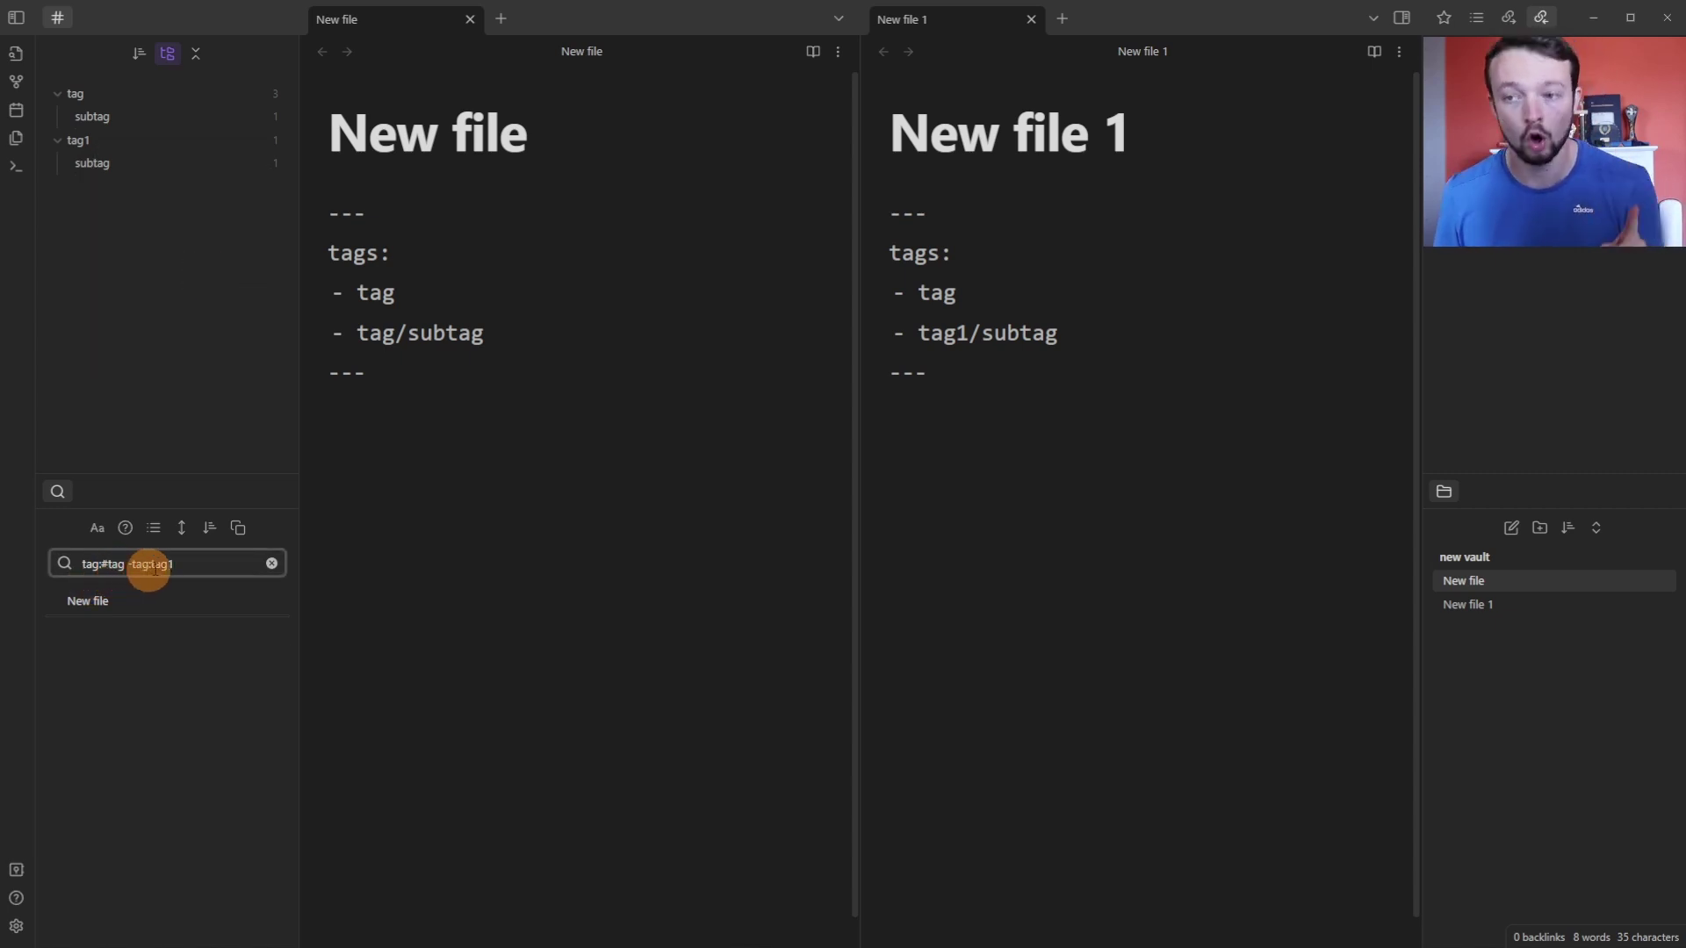
{"action": "right_click", "coordinate": [125, 141]}
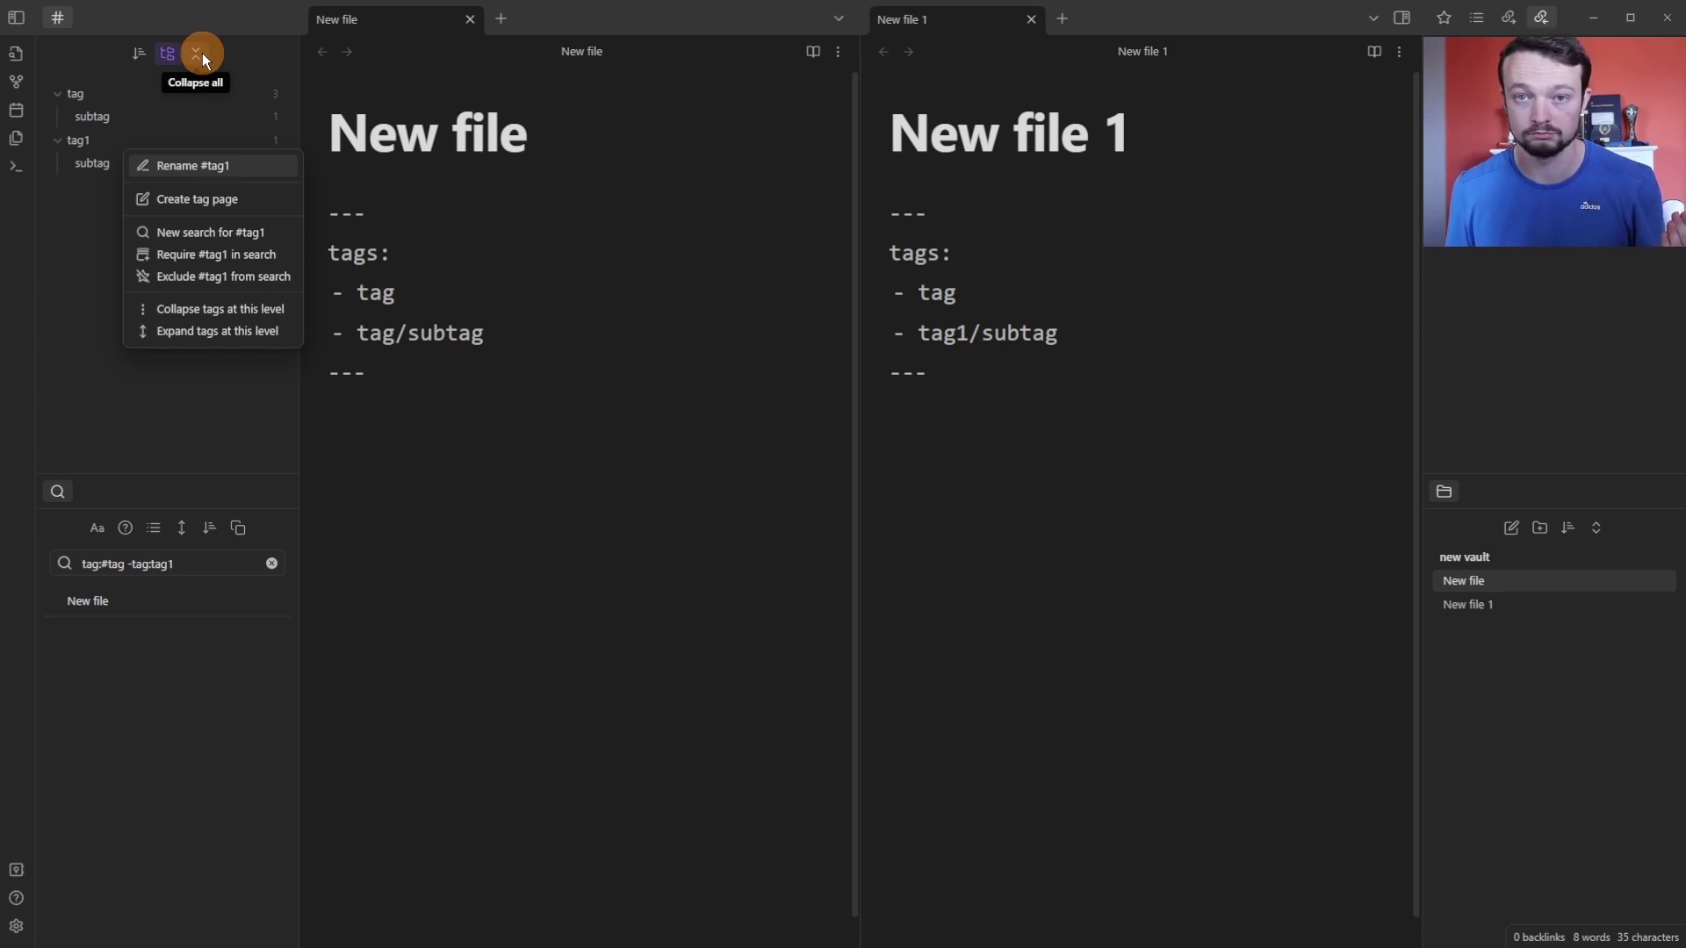
Create a tag page for #tag from the Tags pane and add a line below its aliases.
{"action": "right_click", "coordinate": [130, 93]}
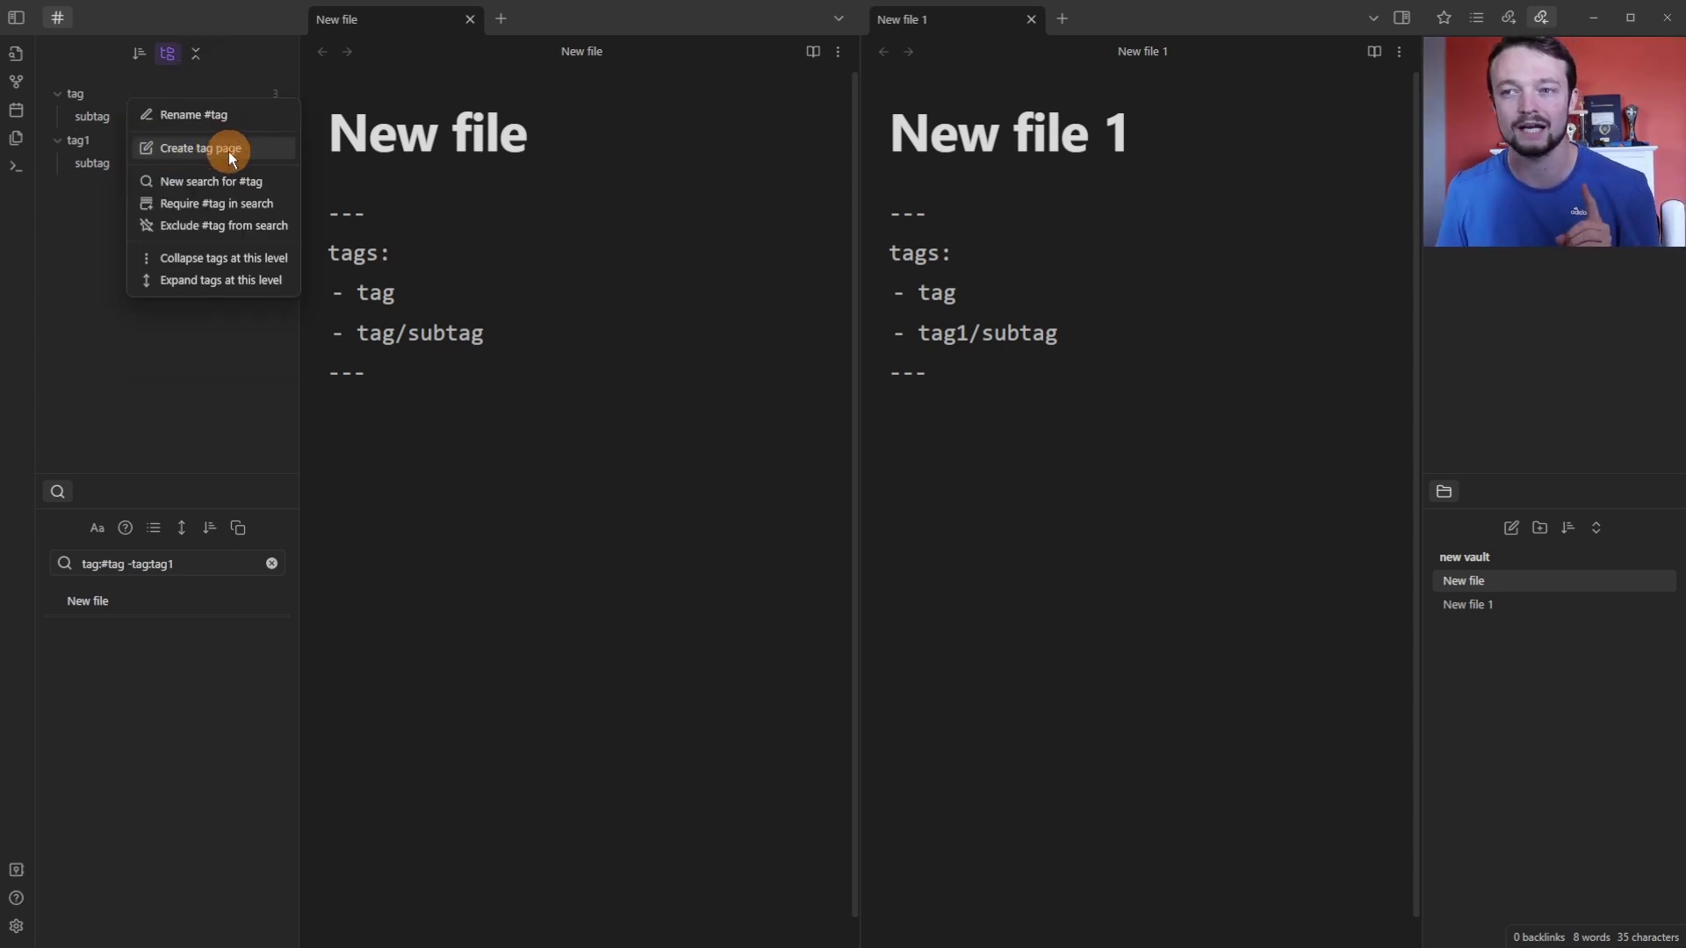
{"action": "left_click", "coordinate": [229, 151]}
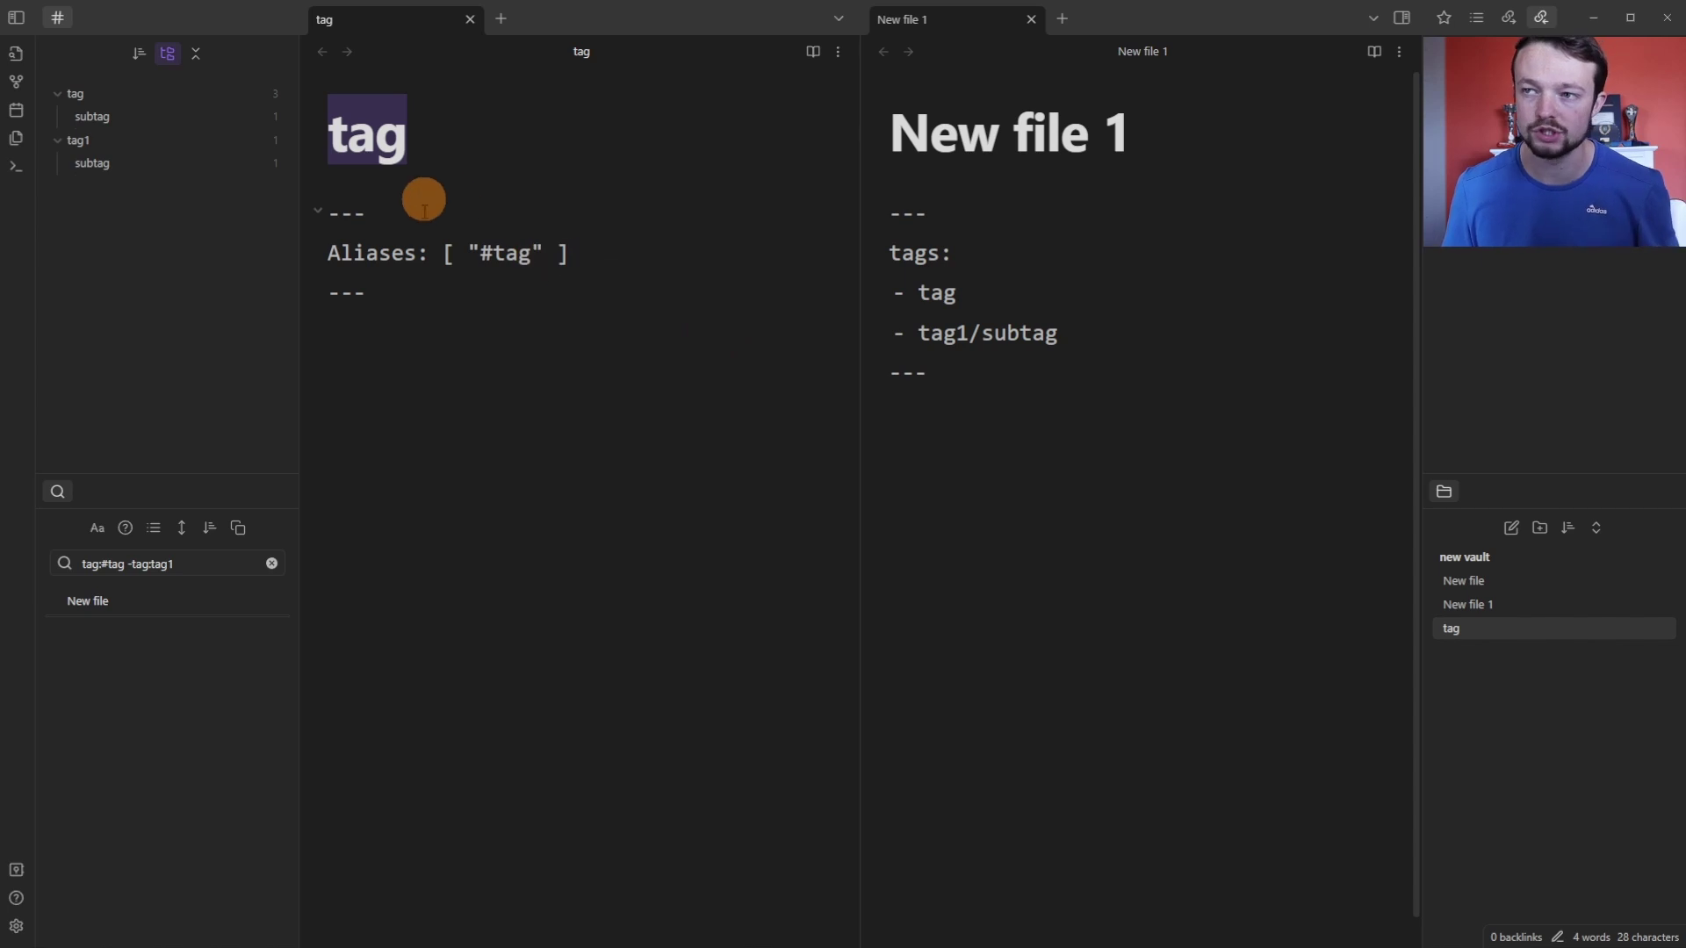
{"action": "left_click", "coordinate": [382, 288]}
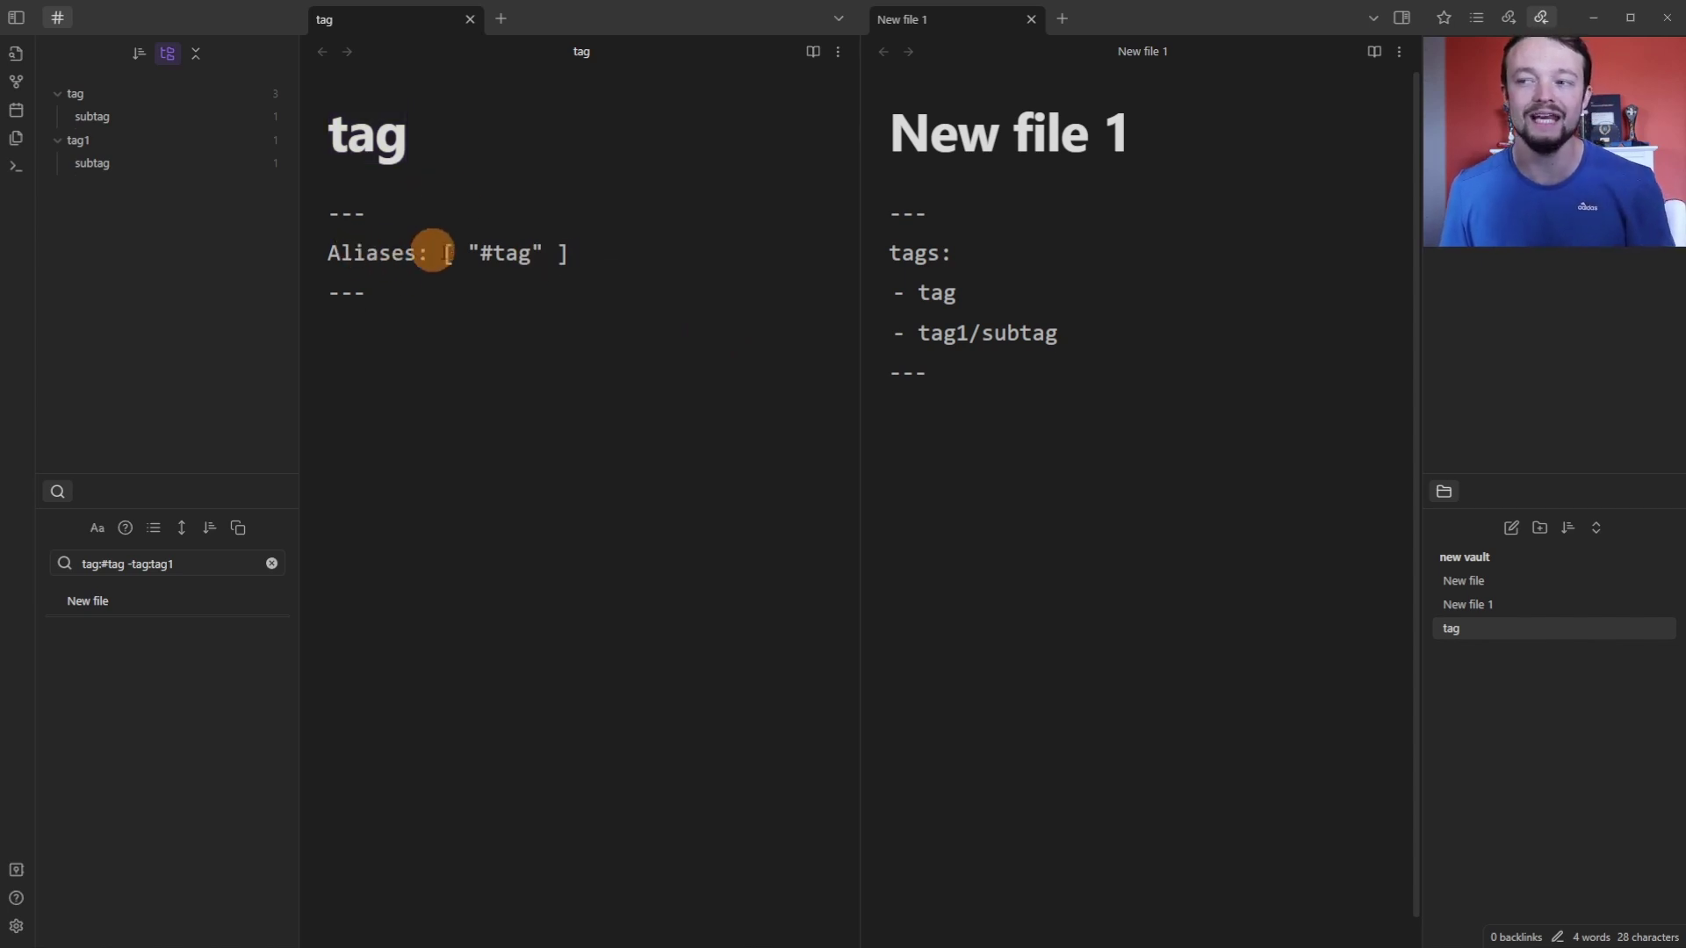
{"action": "left_click", "coordinate": [493, 254]}
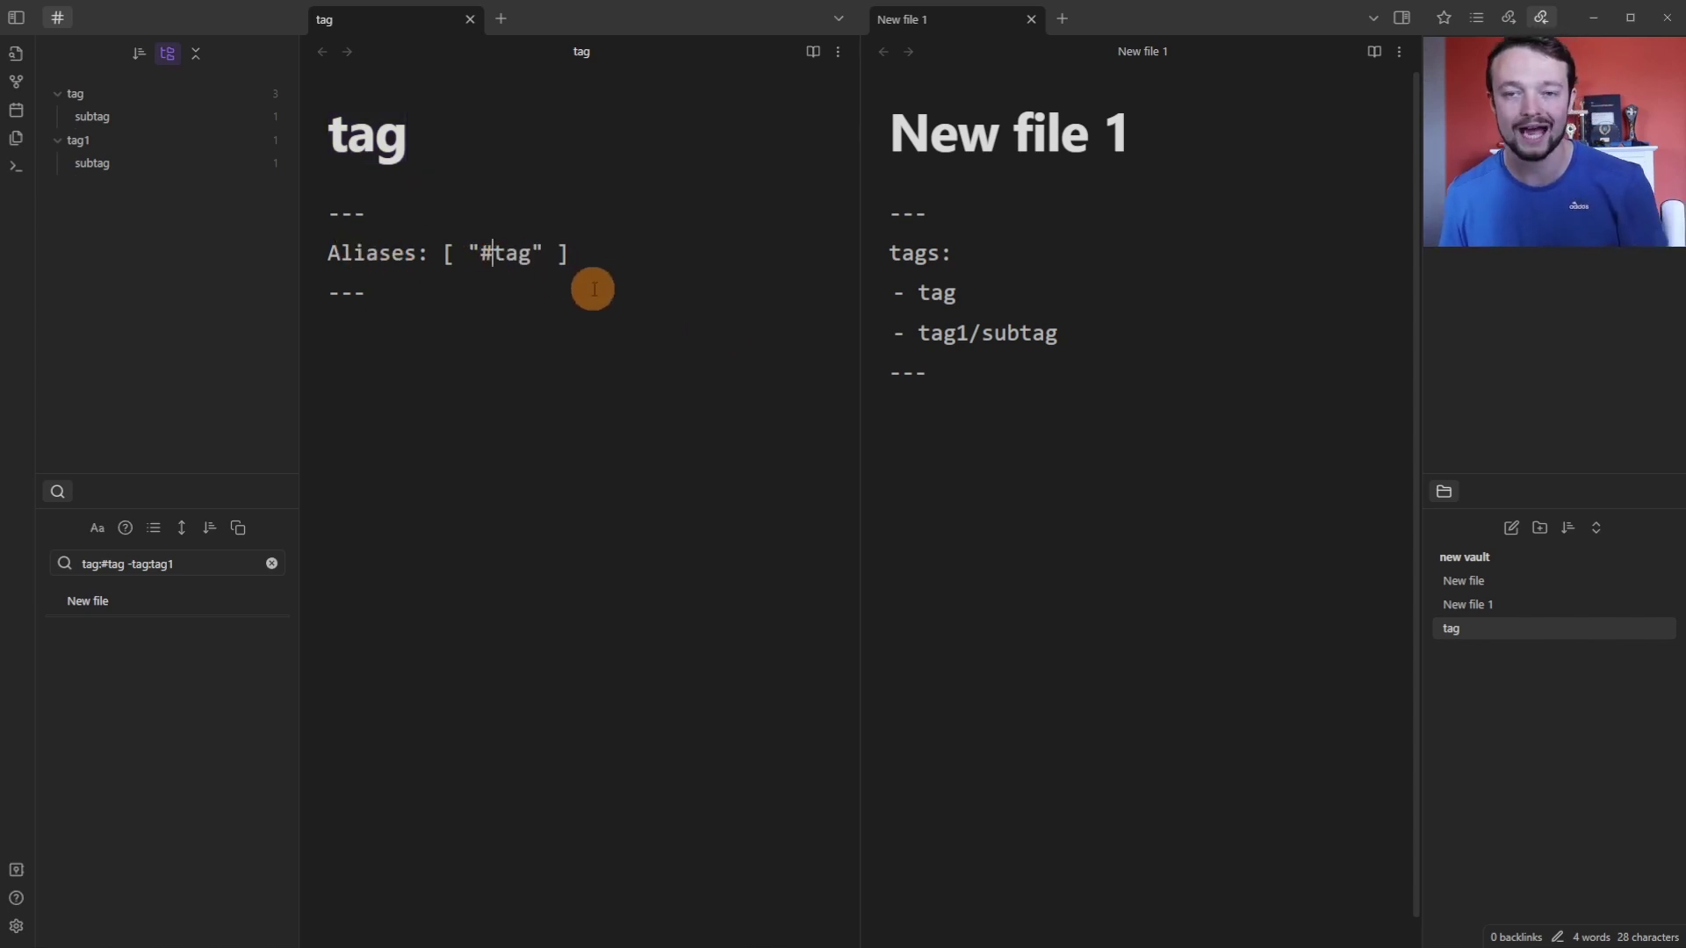
{"action": "left_click", "coordinate": [494, 388]}
{"action": "key", "text": "Return"}
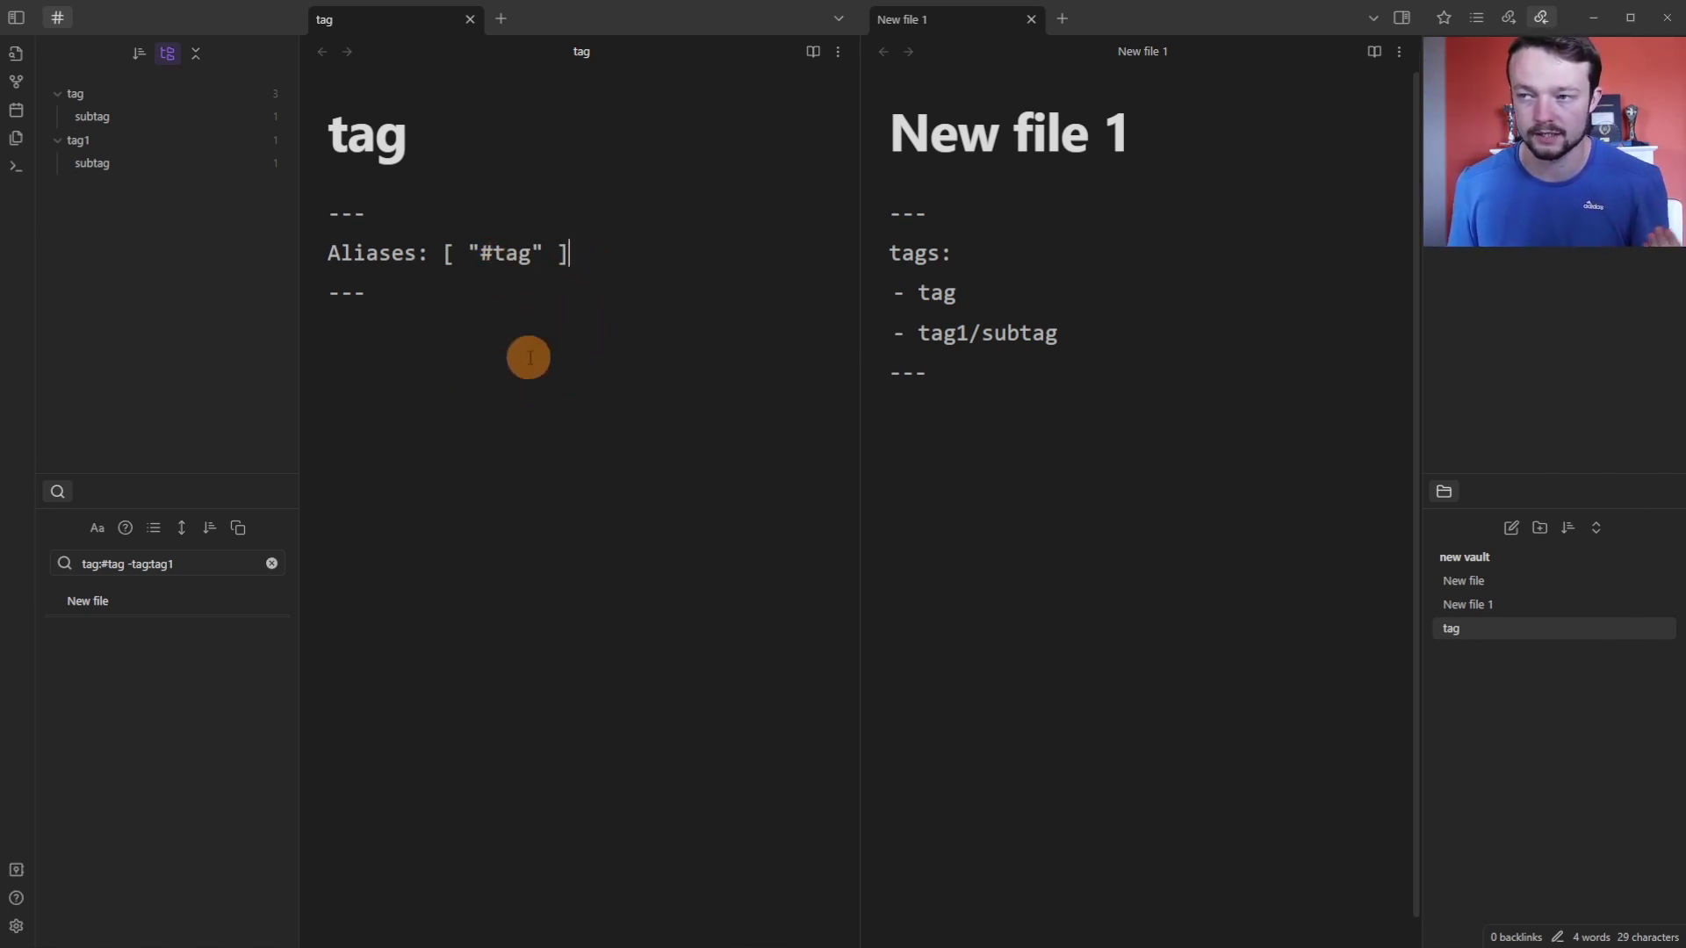
On a new line below the front matter, insert the wiki link [[tag|#tag]] via the #tag alias suggestion.
{"action": "key", "text": "Return"}
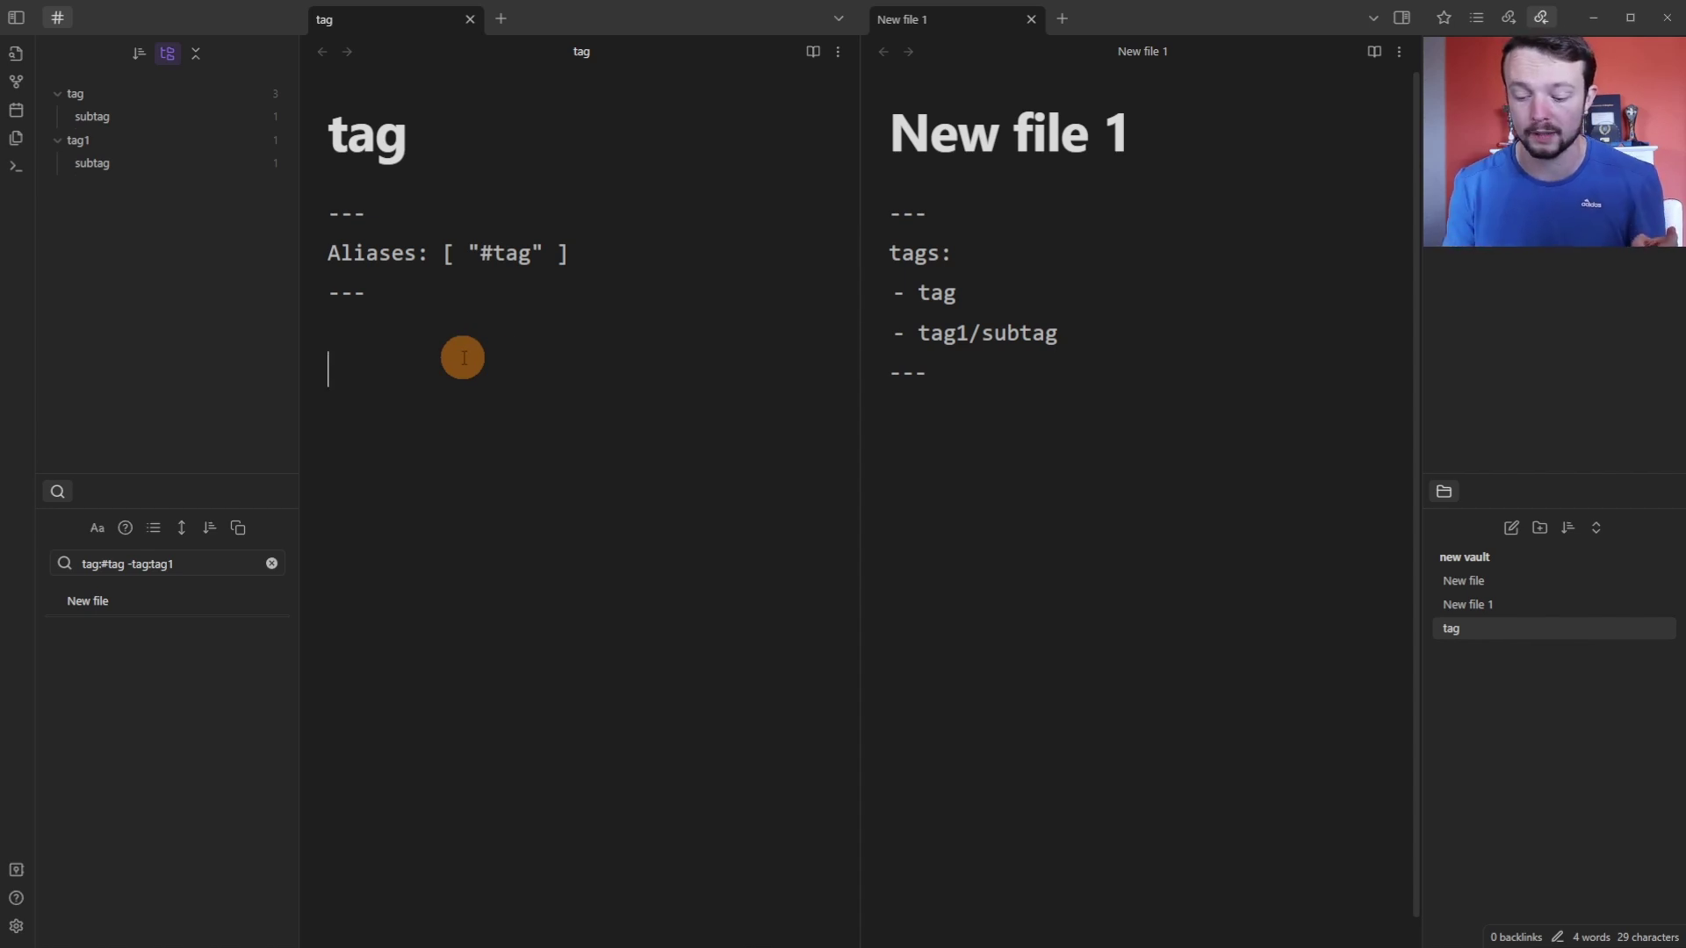
{"action": "type", "text": "[["}
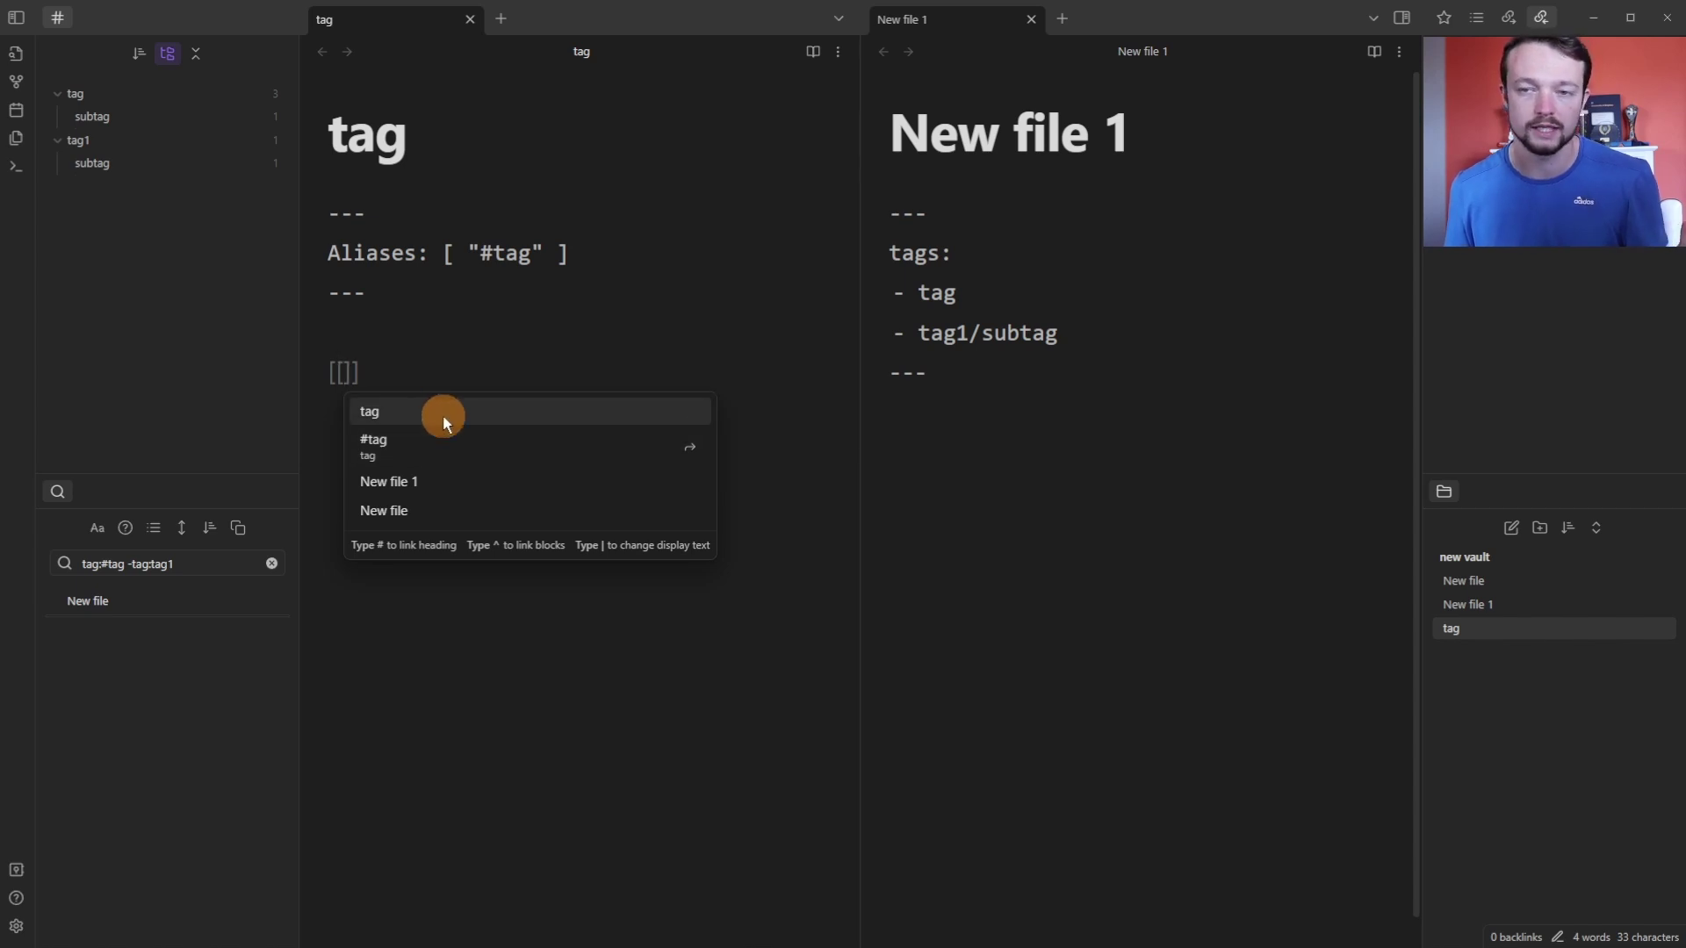
{"action": "left_click", "coordinate": [436, 444]}
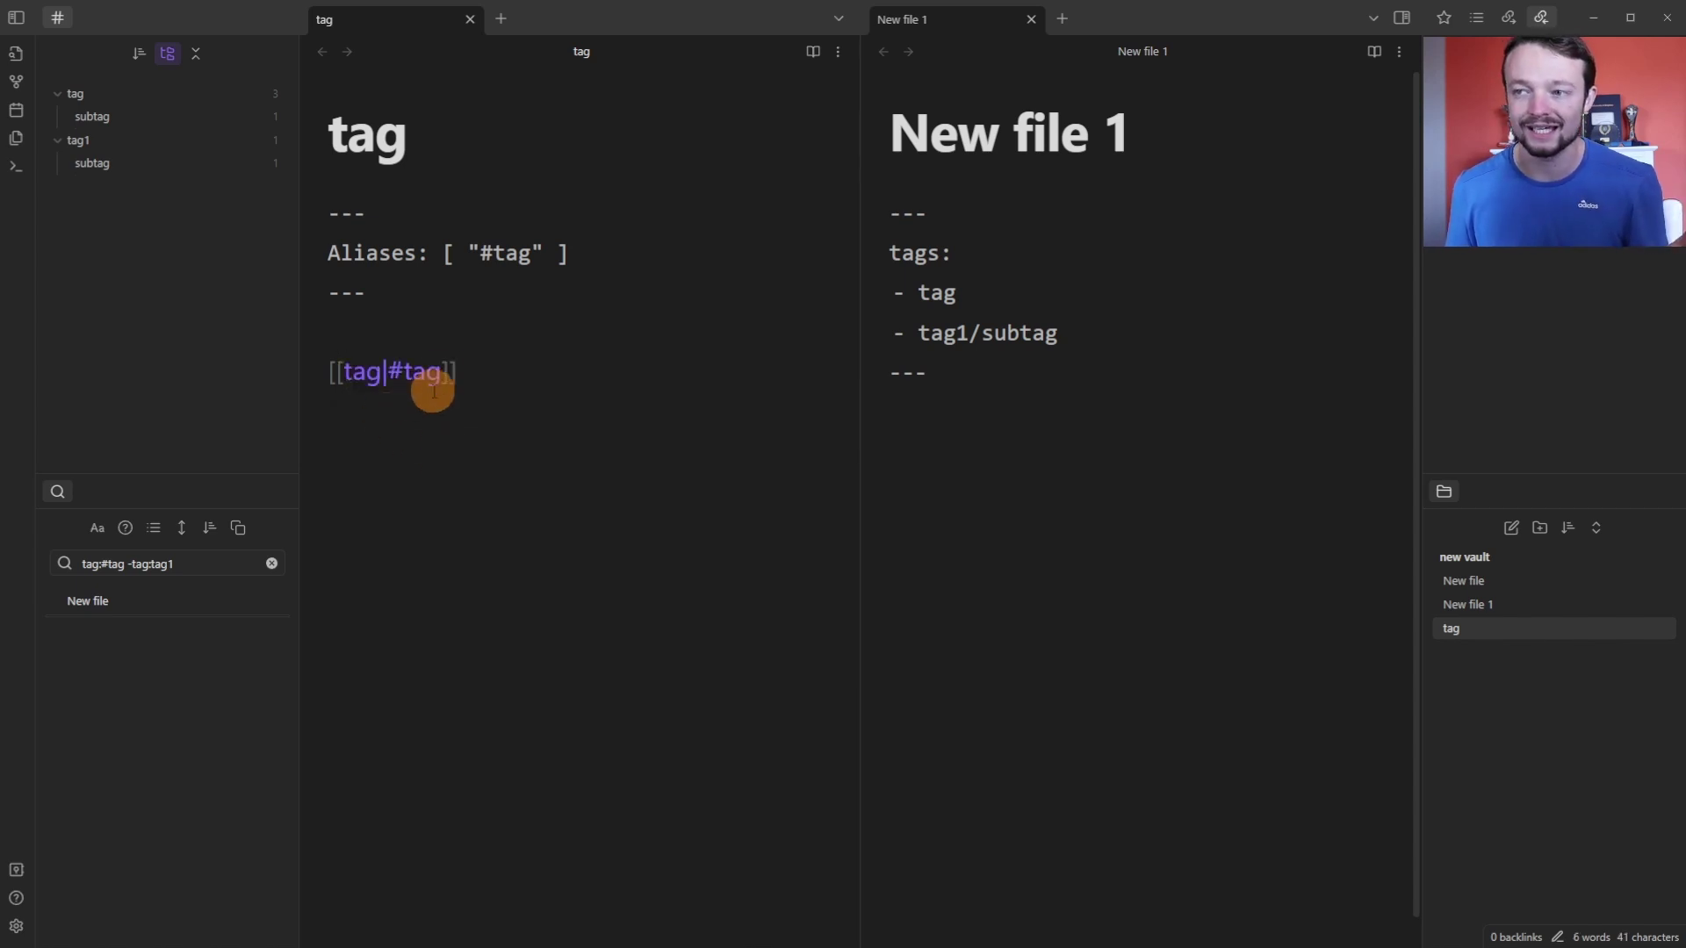